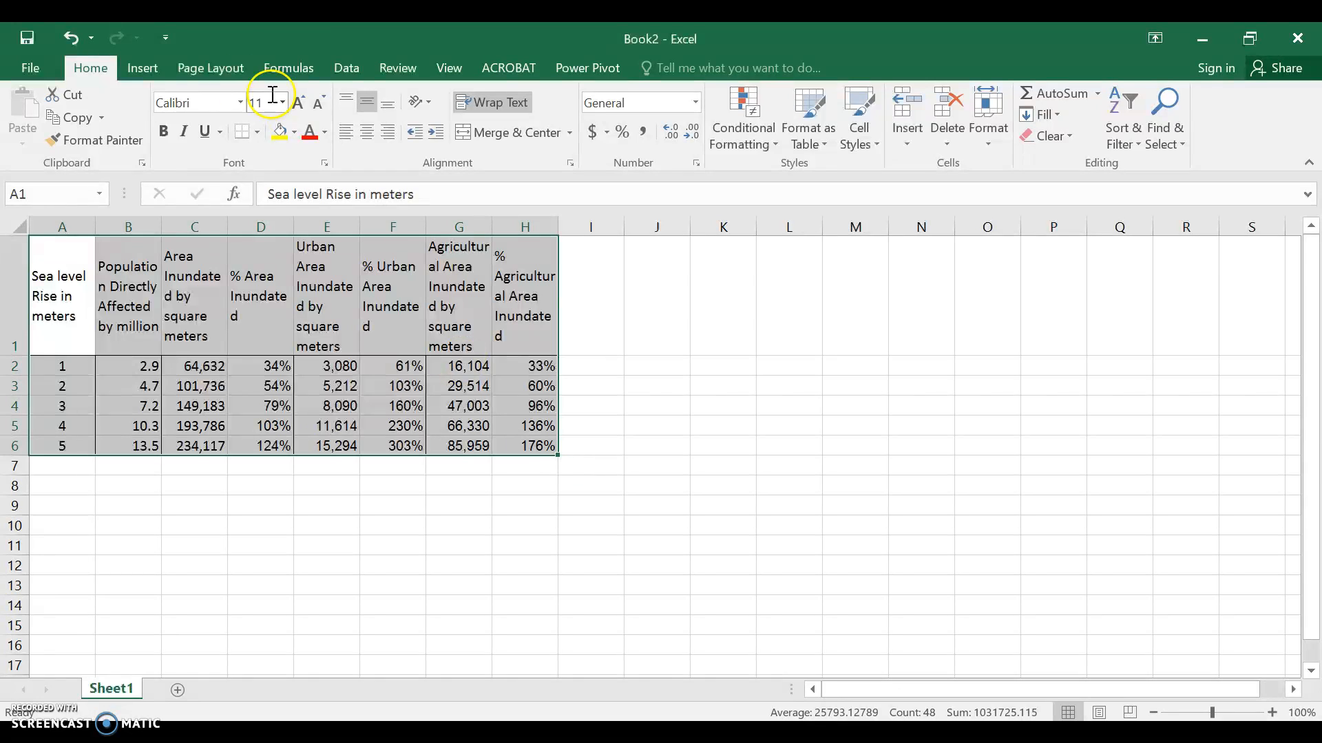
Create a PivotTable from the selected Sheet1 range A1:H6 on a new worksheet
click(134, 70)
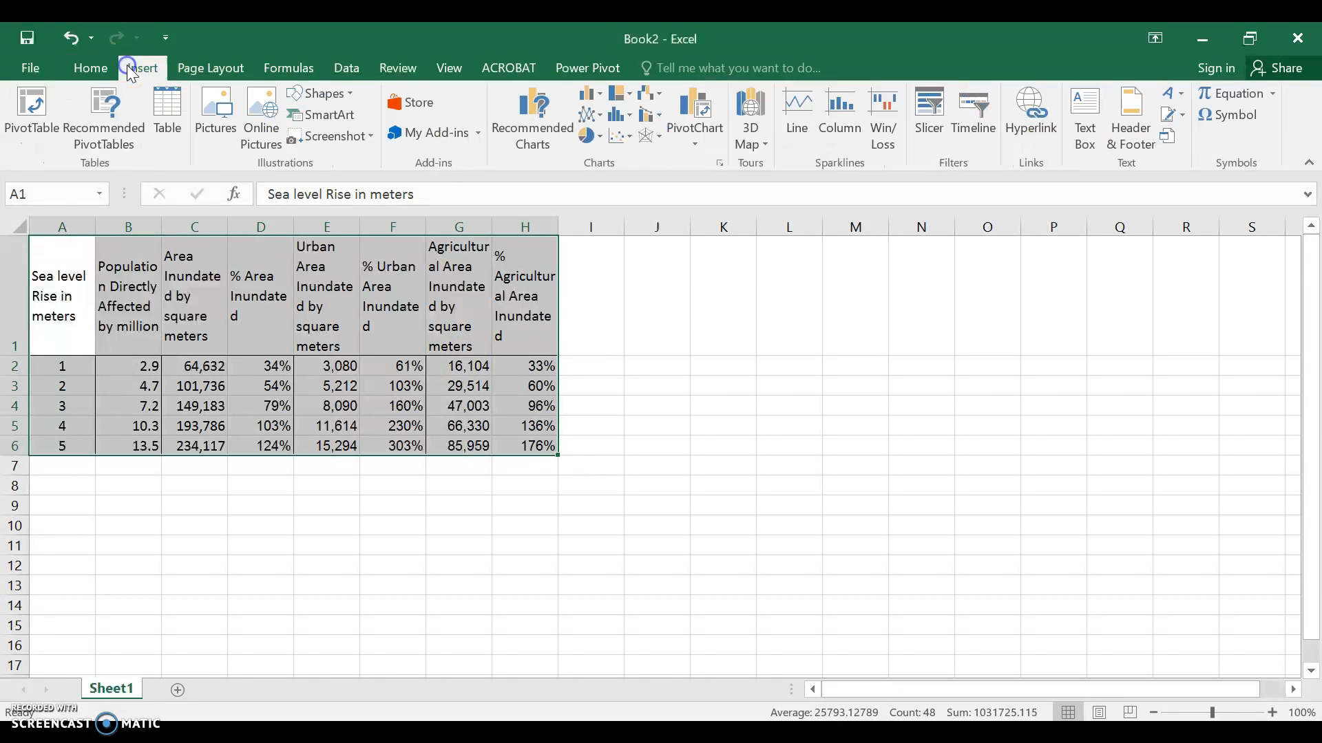
click(24, 127)
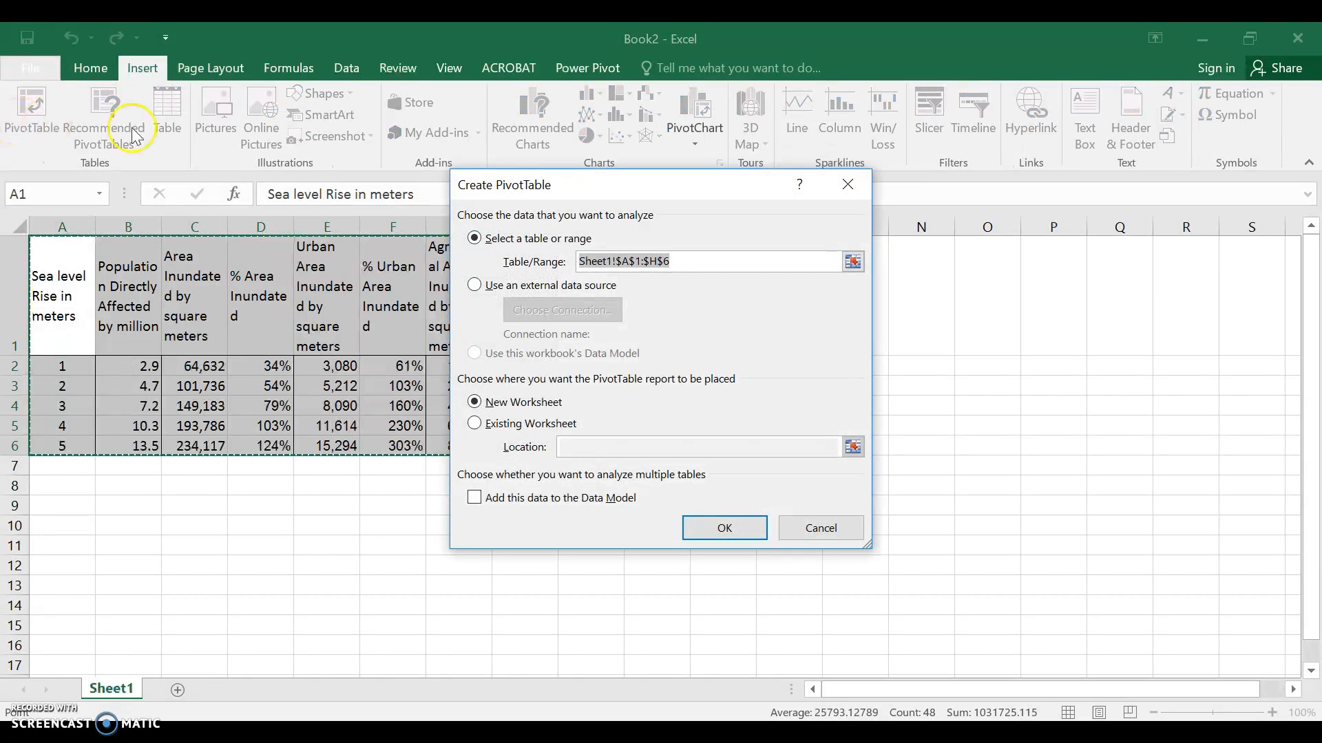
click(723, 528)
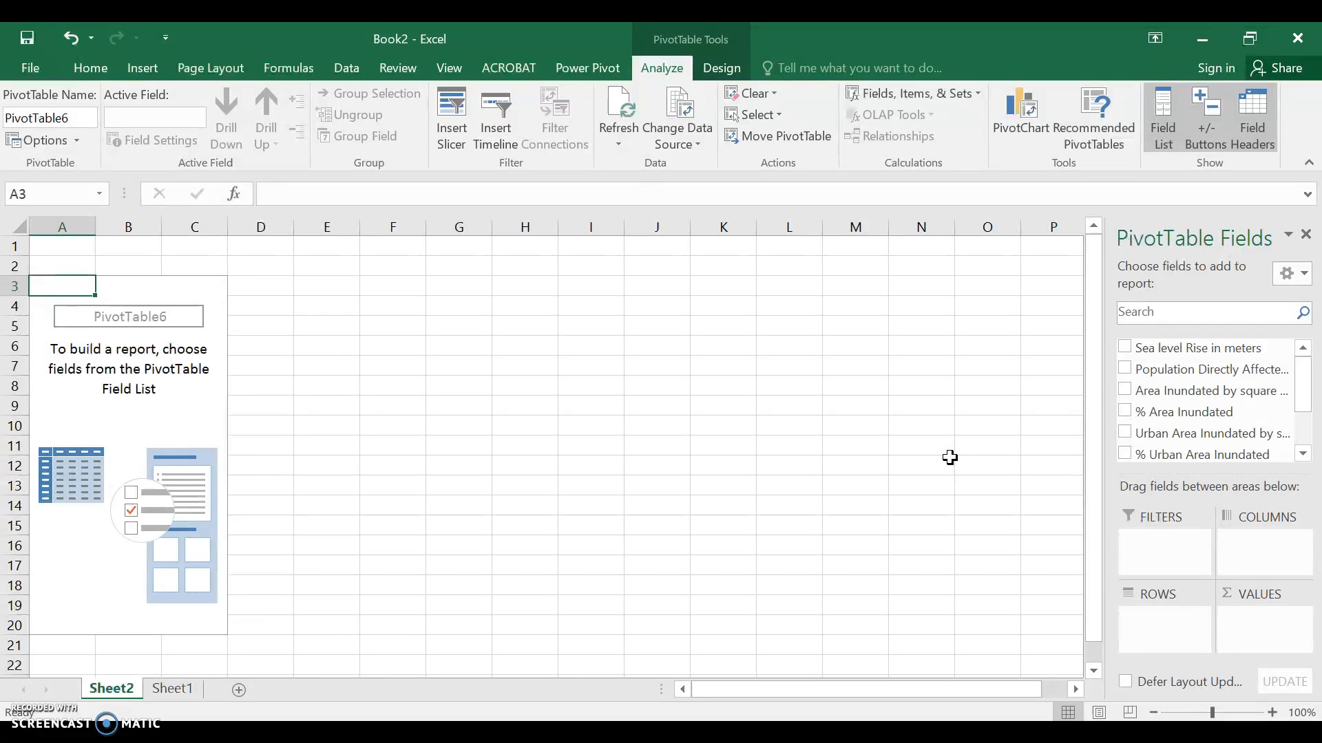
Set Sea level Rise in meters as the PivotTable's rows and add Population Directly Affected by million as summed values
click(1124, 348)
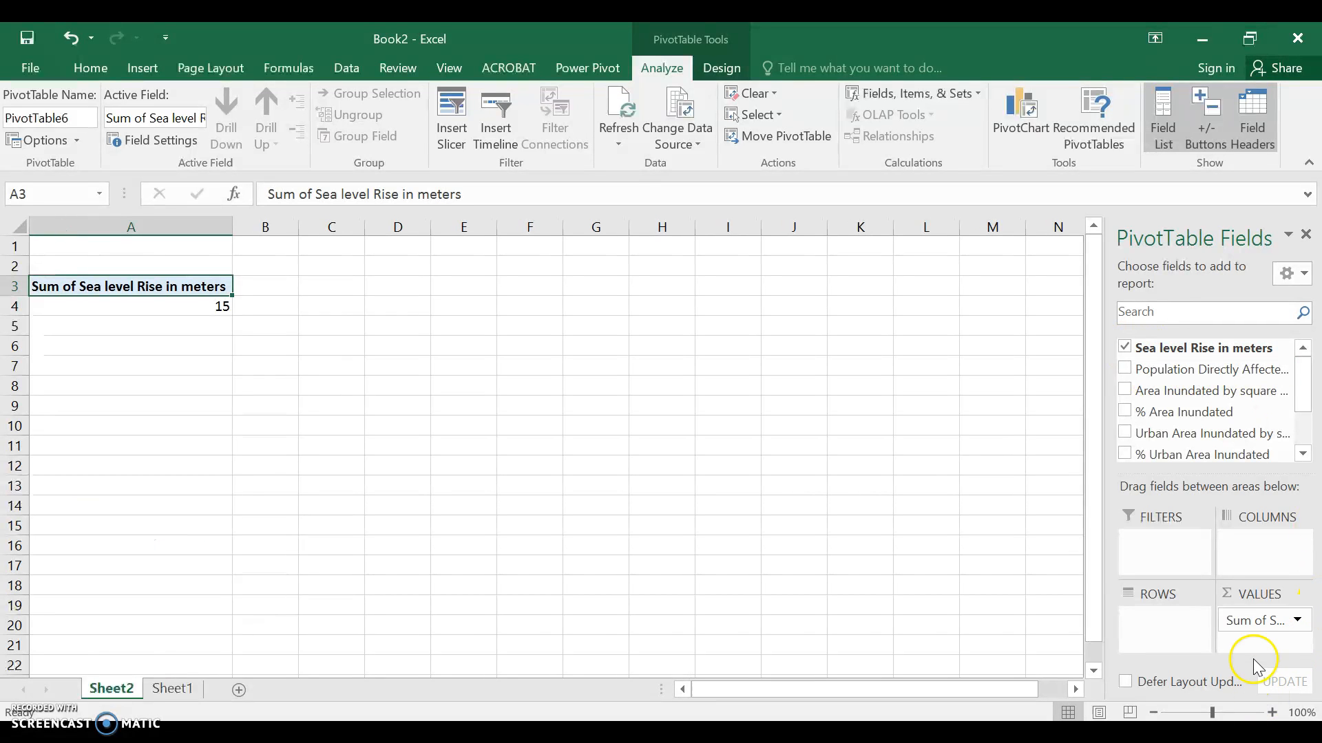
drag(1144, 607, 1145, 617)
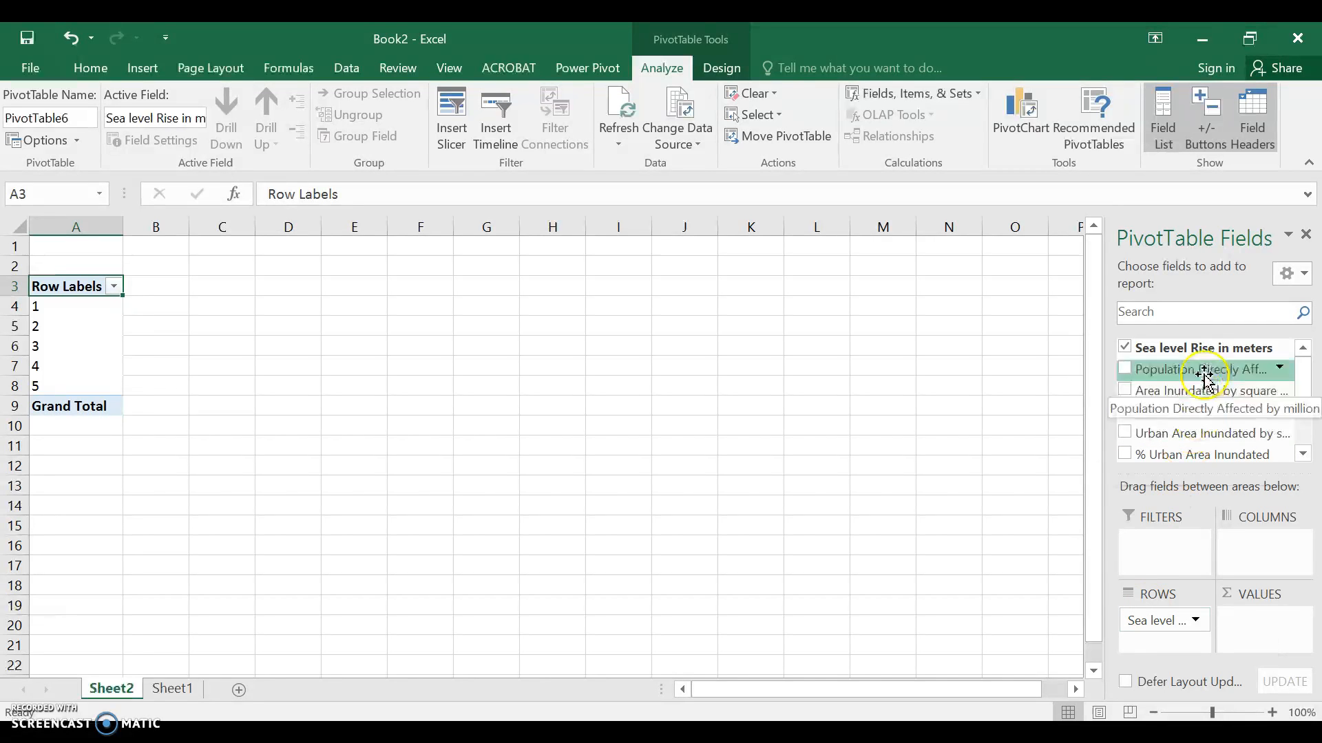
click(1126, 371)
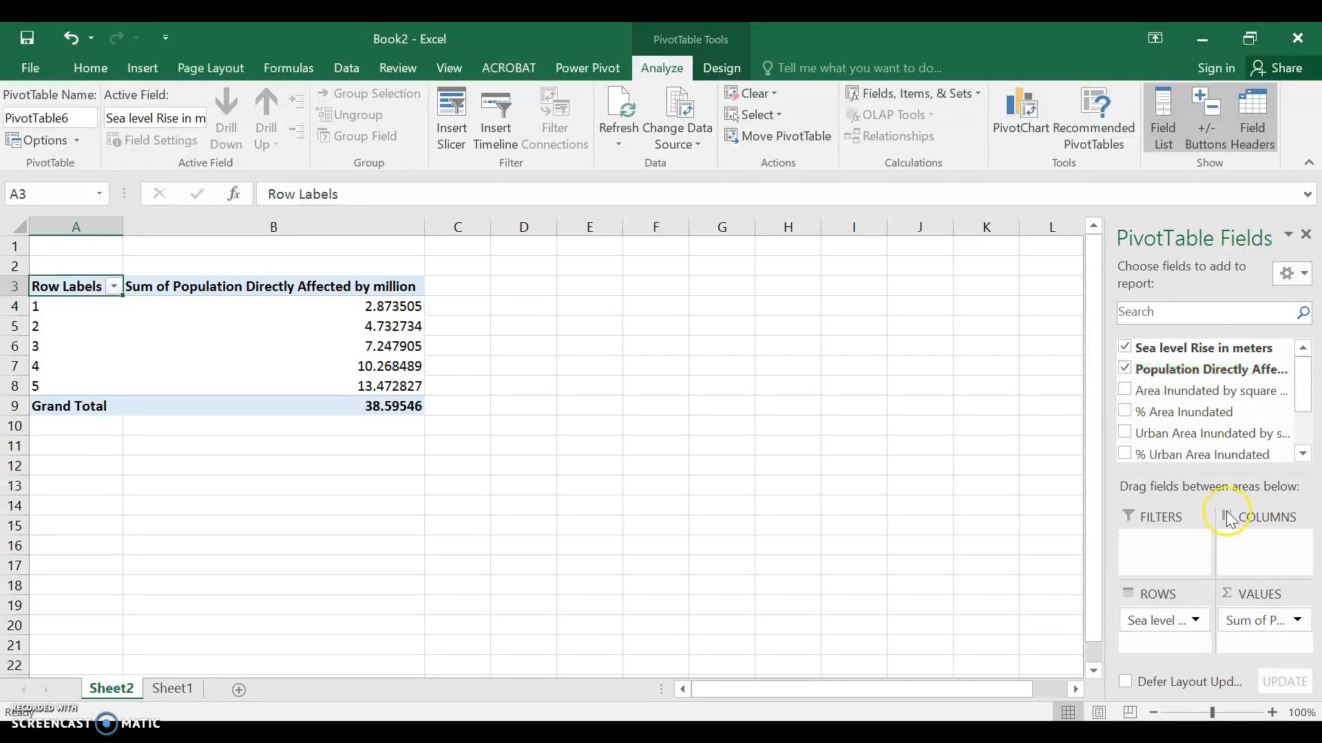
Format the population sum values in the PivotTable as Number with 1 decimal place
click(1296, 622)
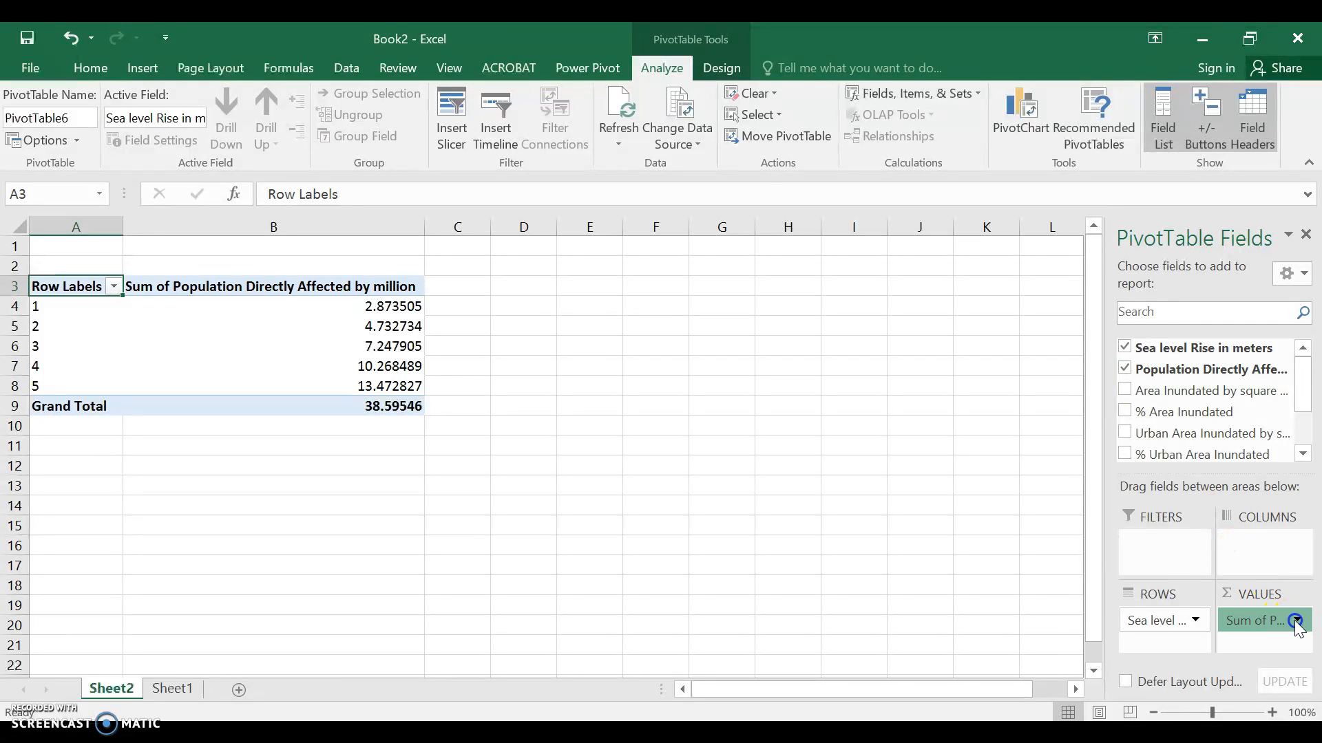
click(1276, 597)
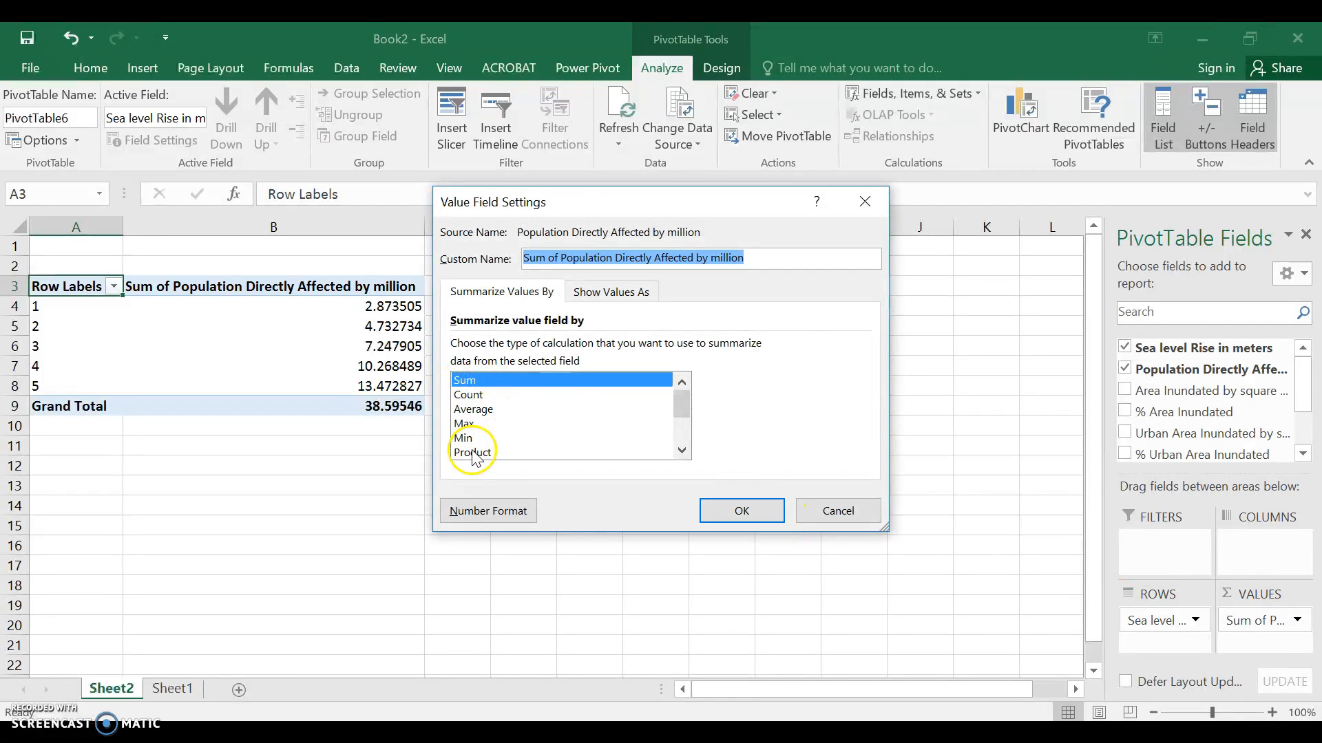
click(485, 511)
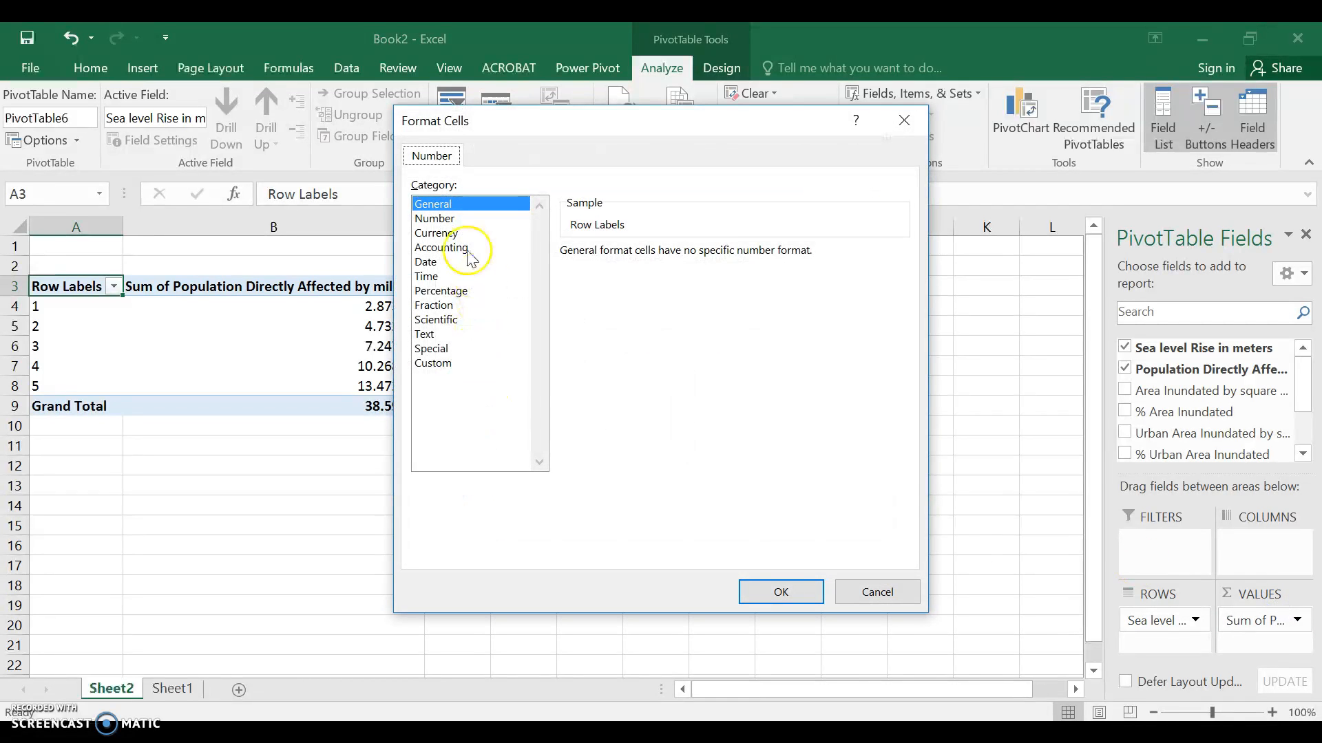
click(455, 219)
click(699, 258)
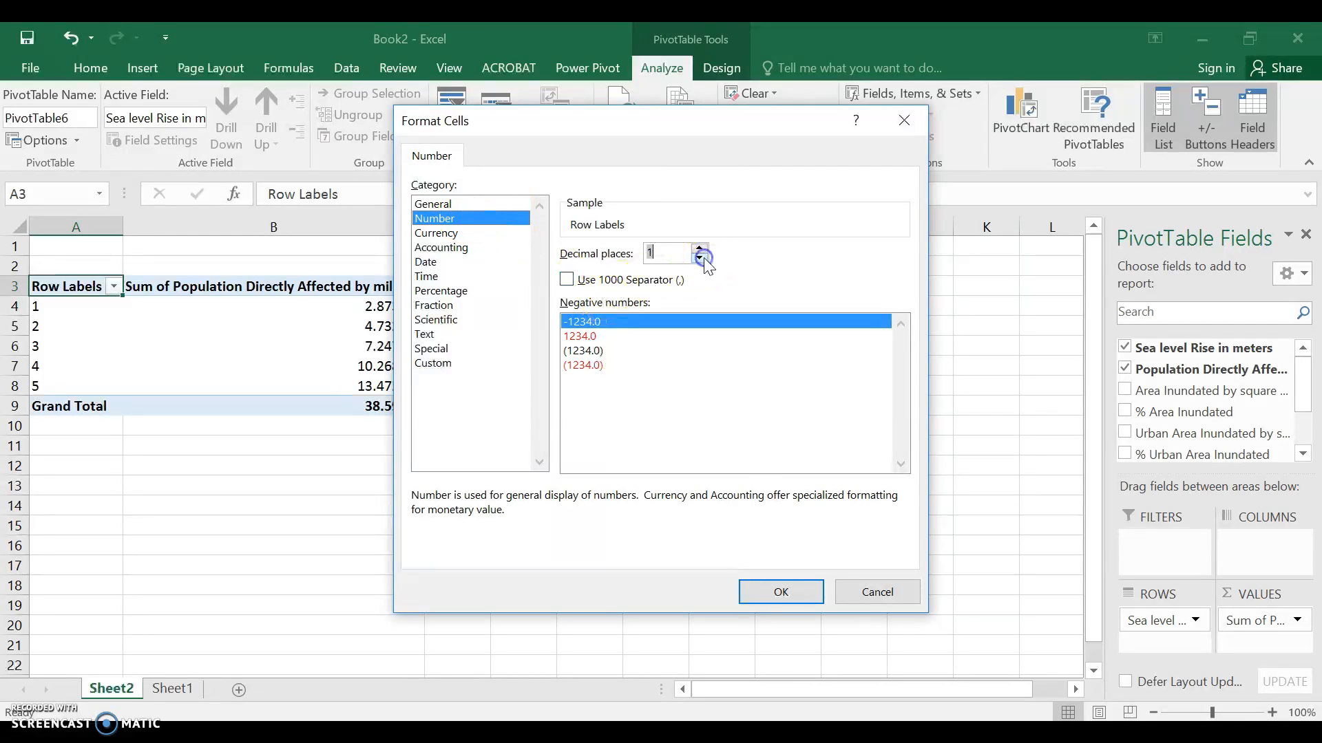
click(778, 592)
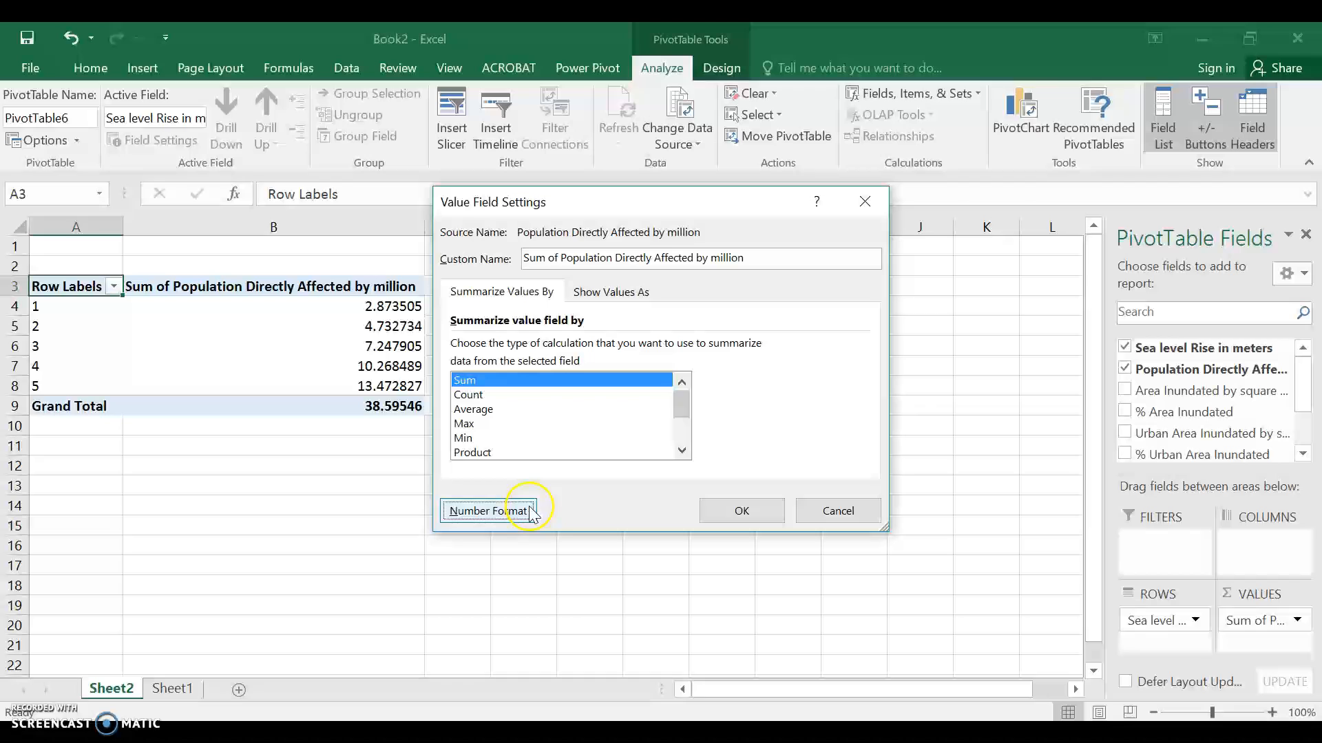
click(746, 509)
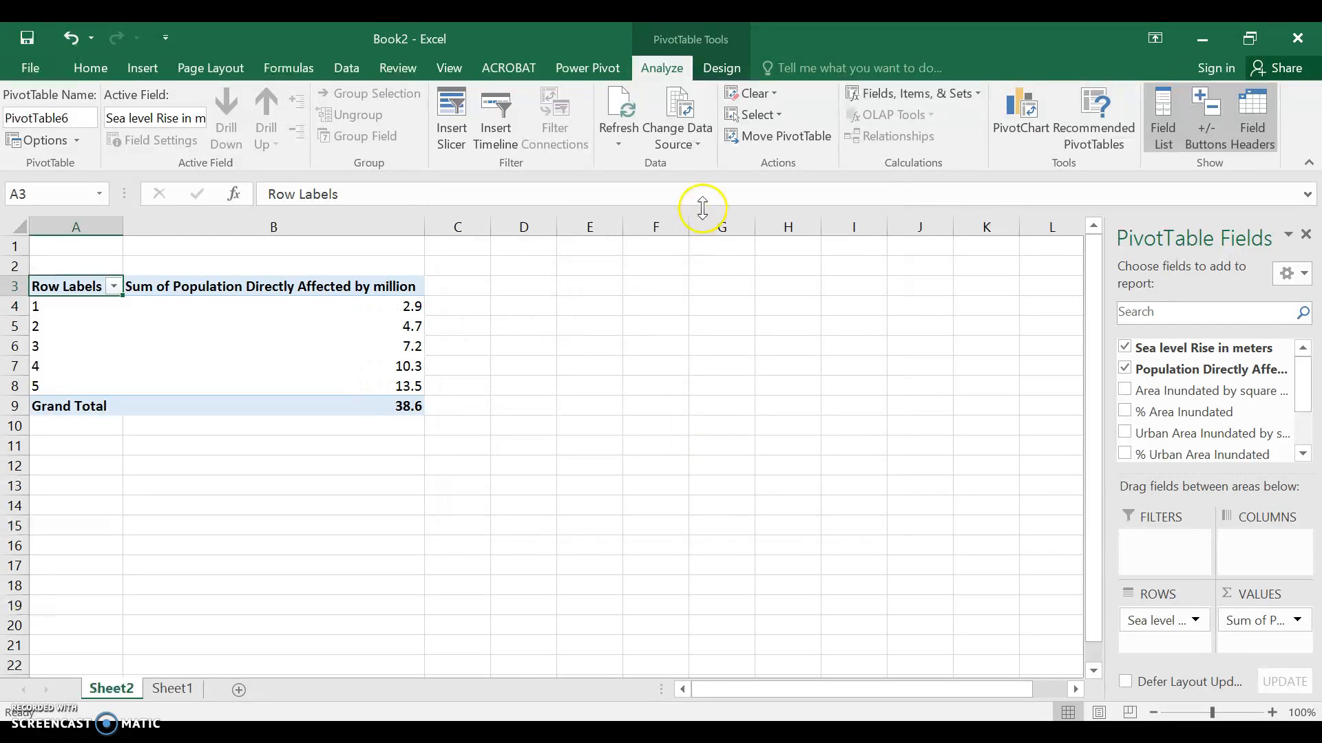
Insert a Clustered Column PivotChart from the population PivotTable
click(1023, 114)
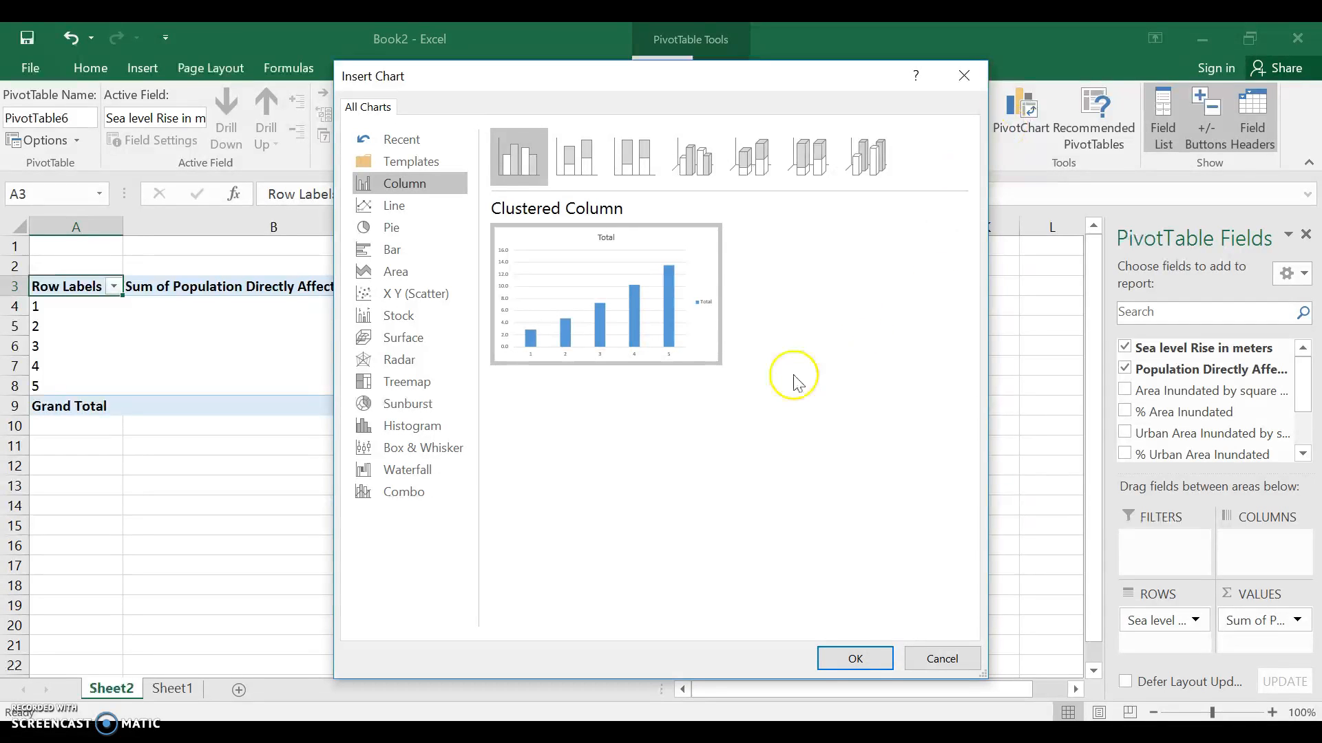
click(855, 657)
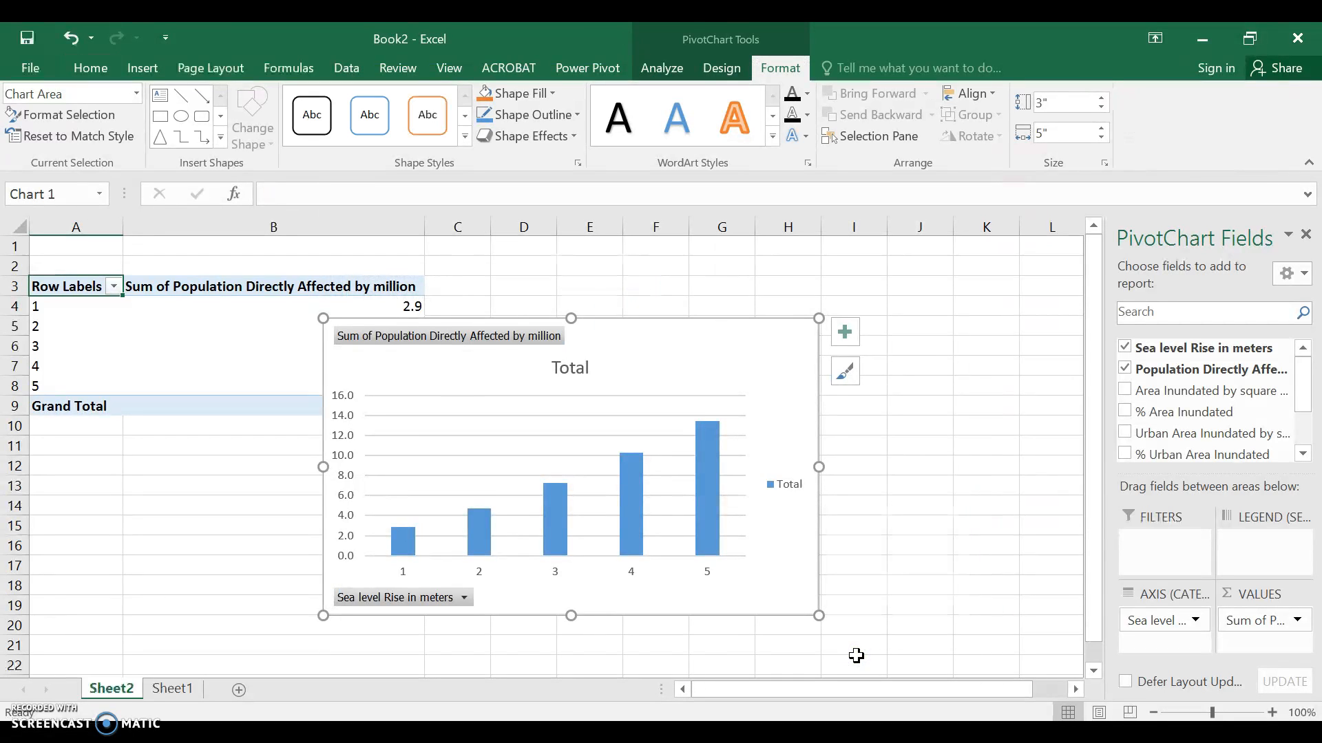
Add a new worksheet and name it Dashboard
click(238, 692)
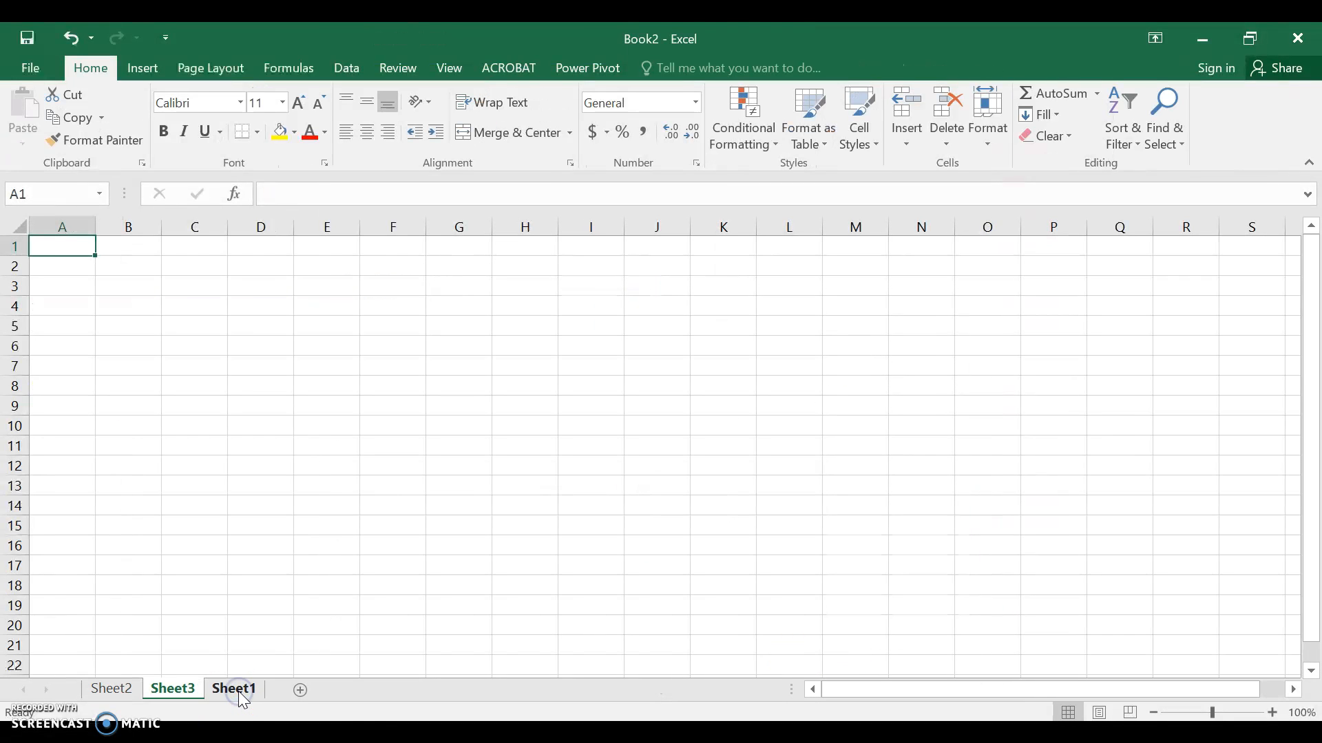
double_click(180, 689)
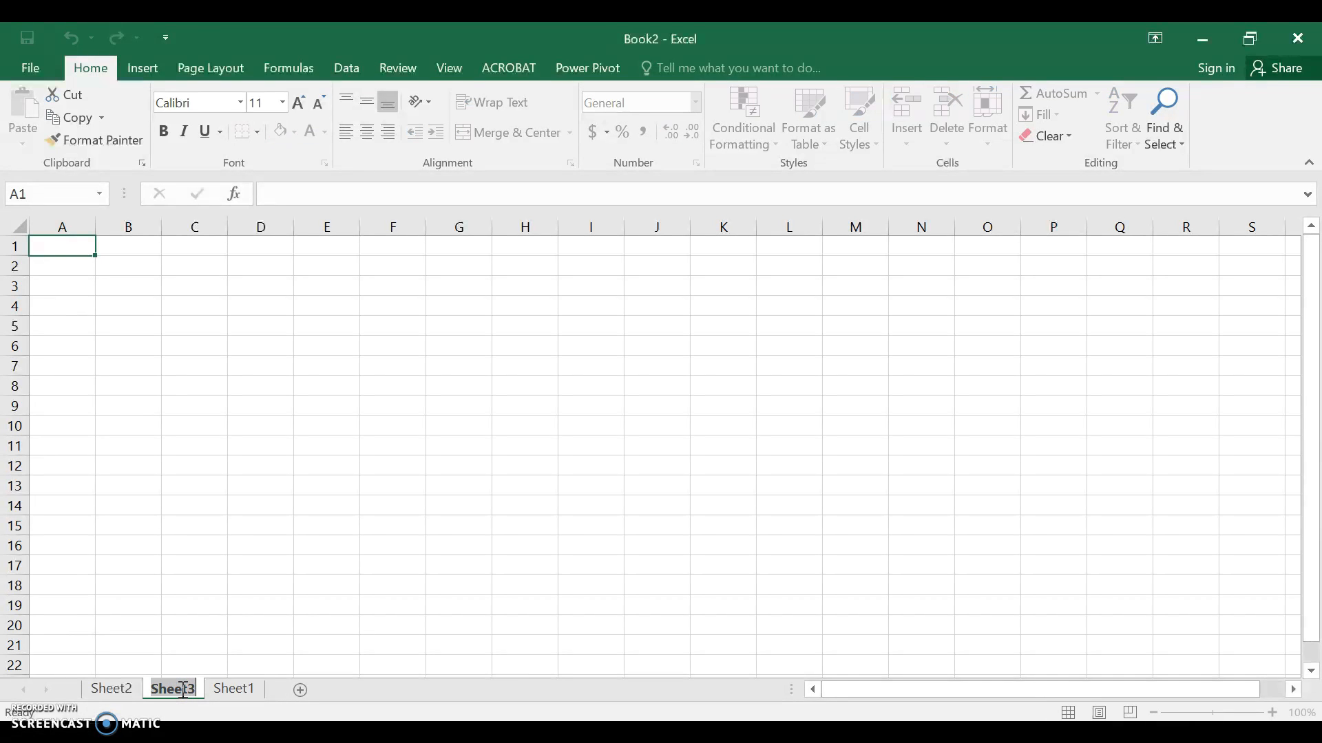
text(Dashboard)
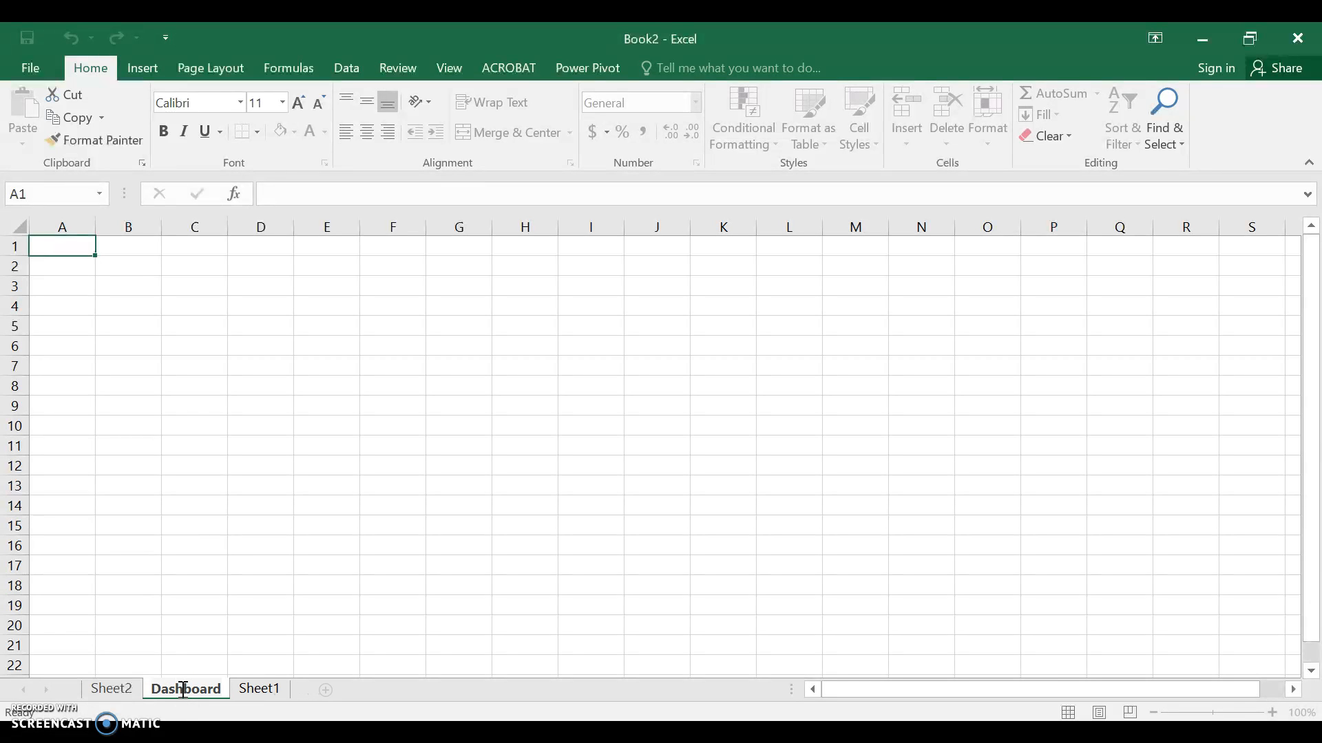
Rename the Sheet2 worksheet holding the PivotTable as Pivot
click(124, 695)
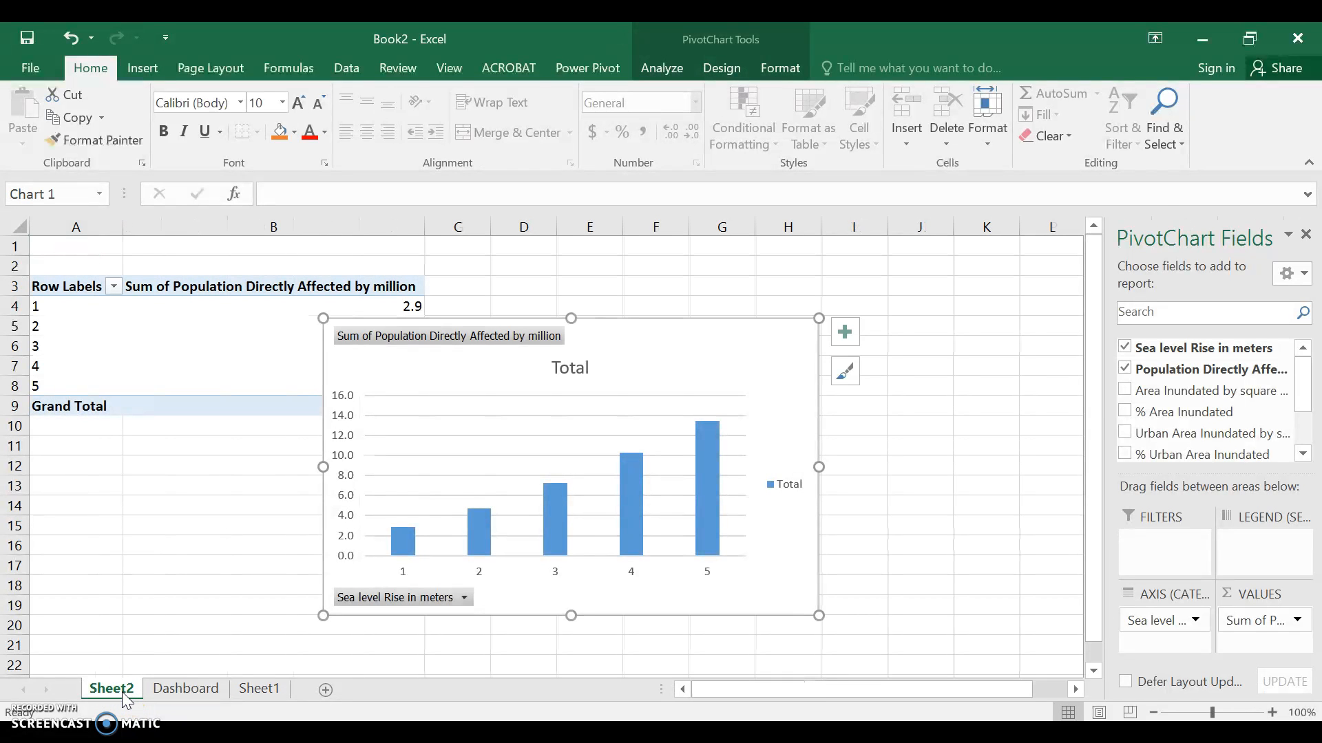
double_click(122, 690)
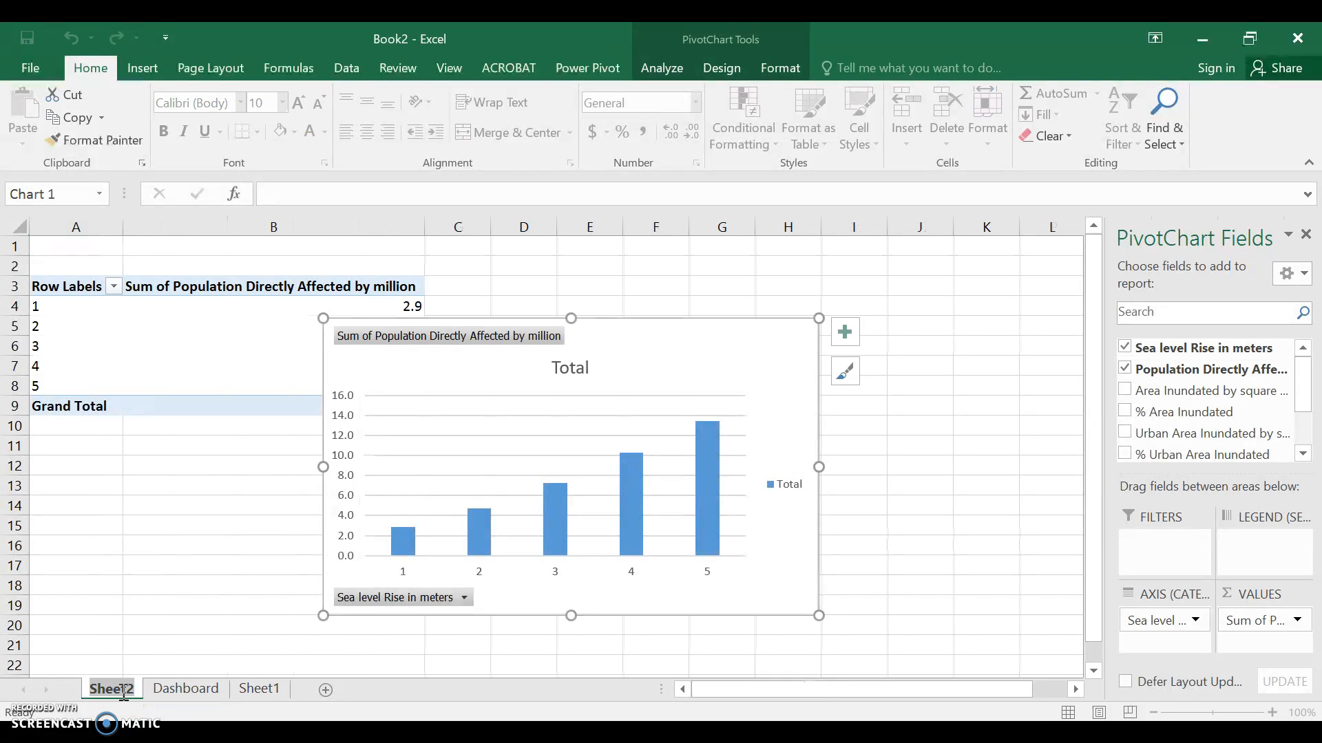
text(Pivot)
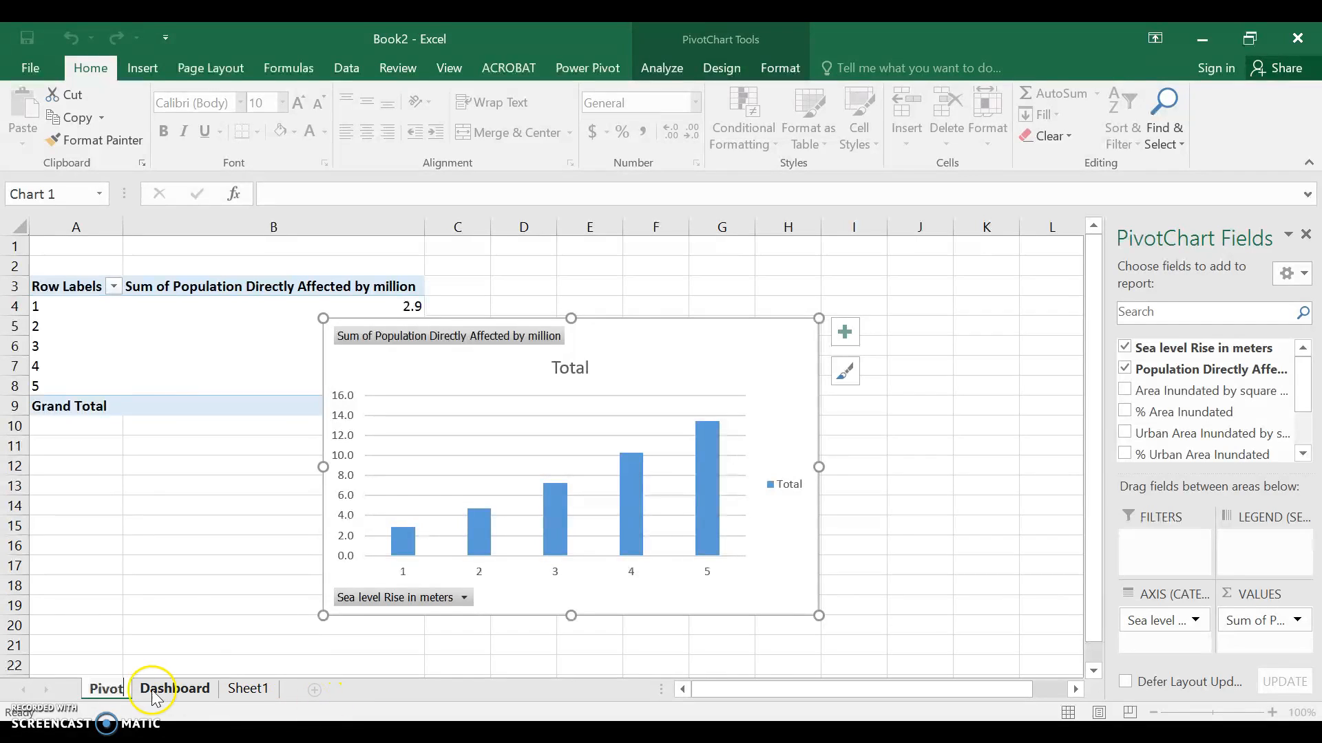
click(135, 692)
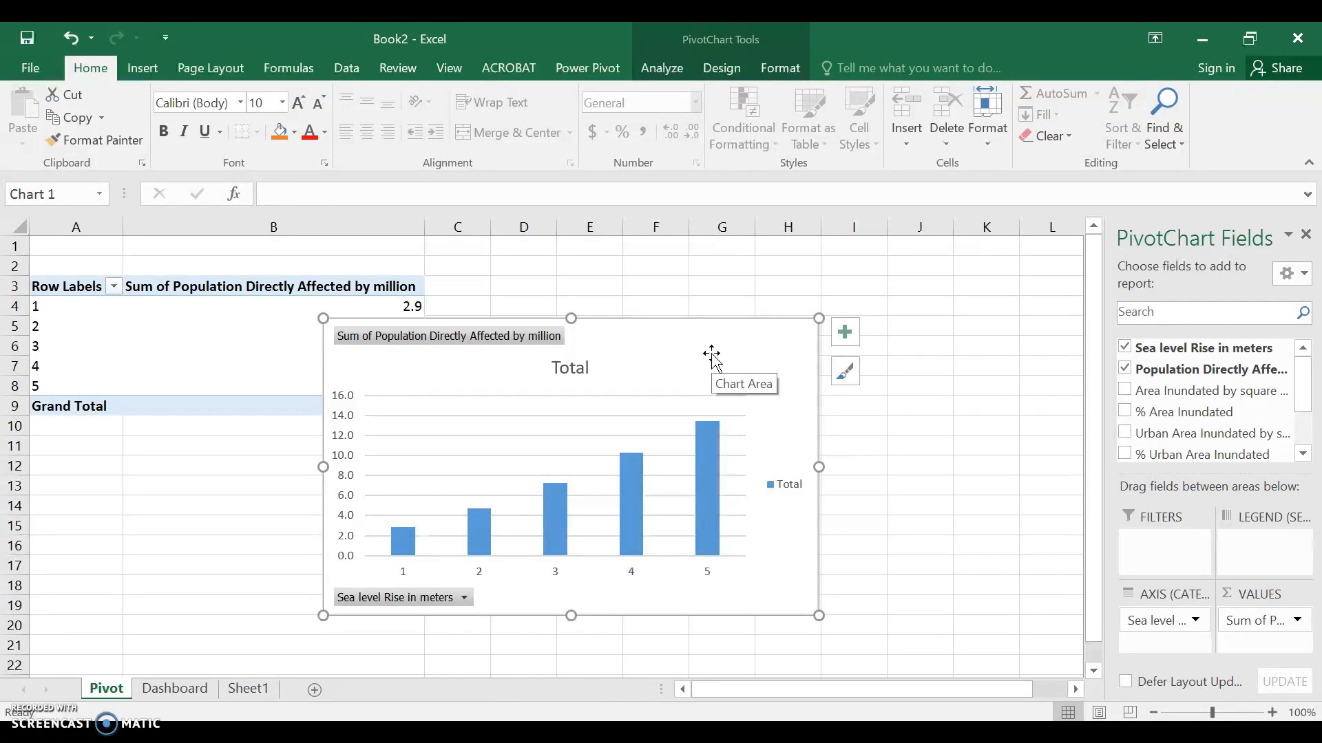
Move the population PivotChart from the Pivot sheet to the Dashboard sheet by cutting and pasting it
key(ctrl+x)
click(185, 685)
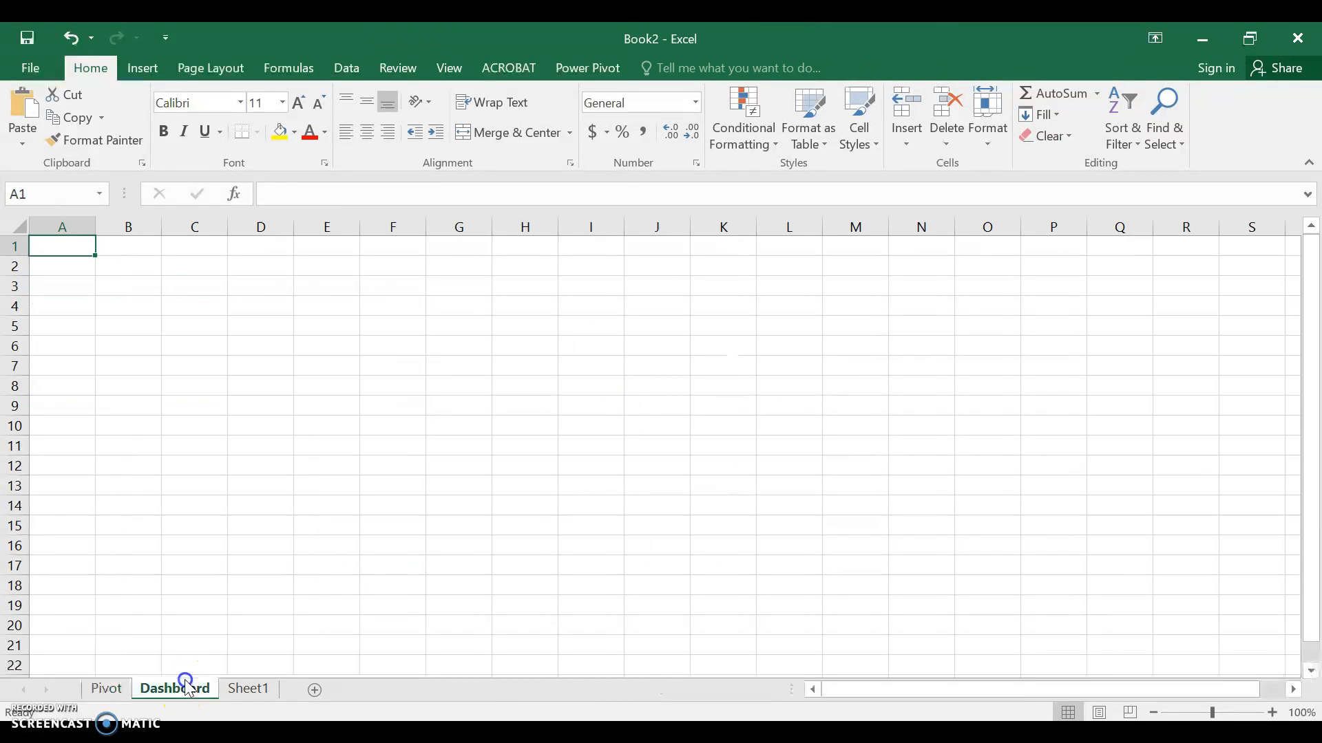
key(ctrl+v)
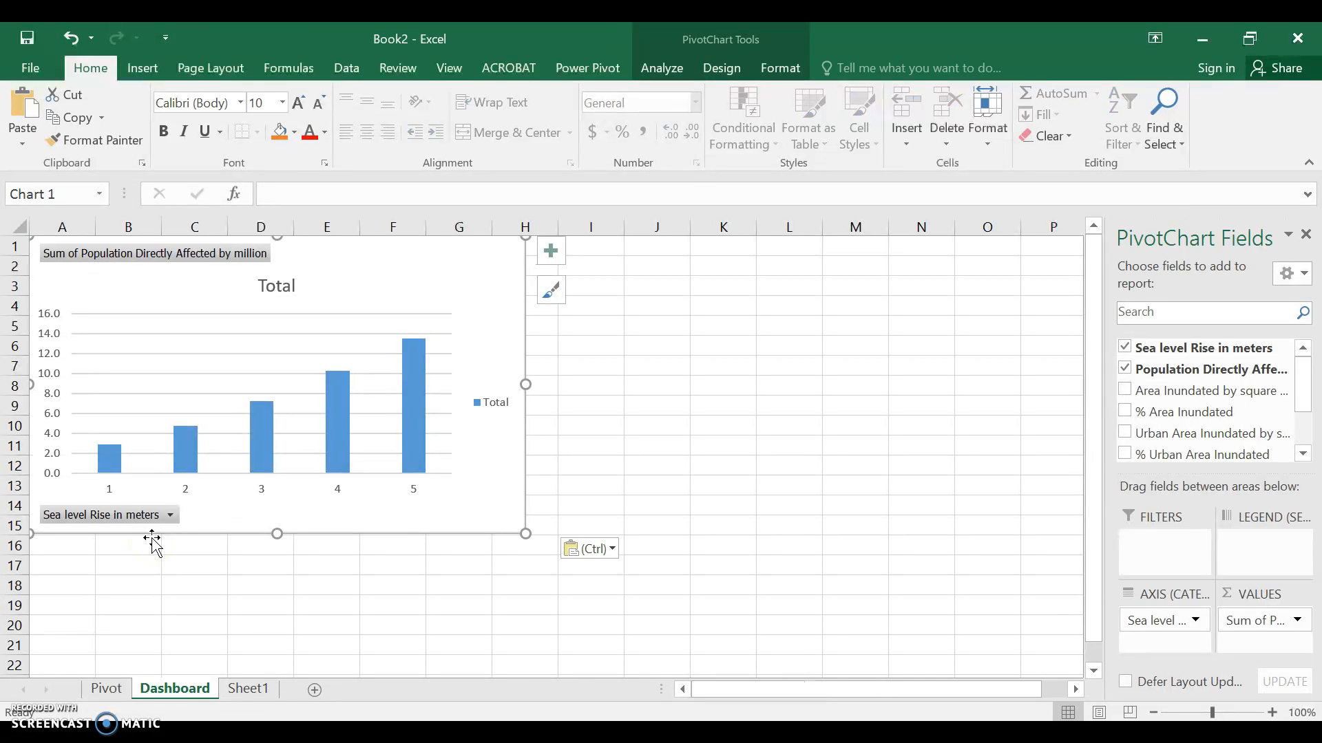
Create a second PivotTable from the Sheet1 range A1:H6, placing it on the existing Pivot worksheet at cell A12
click(110, 689)
click(248, 689)
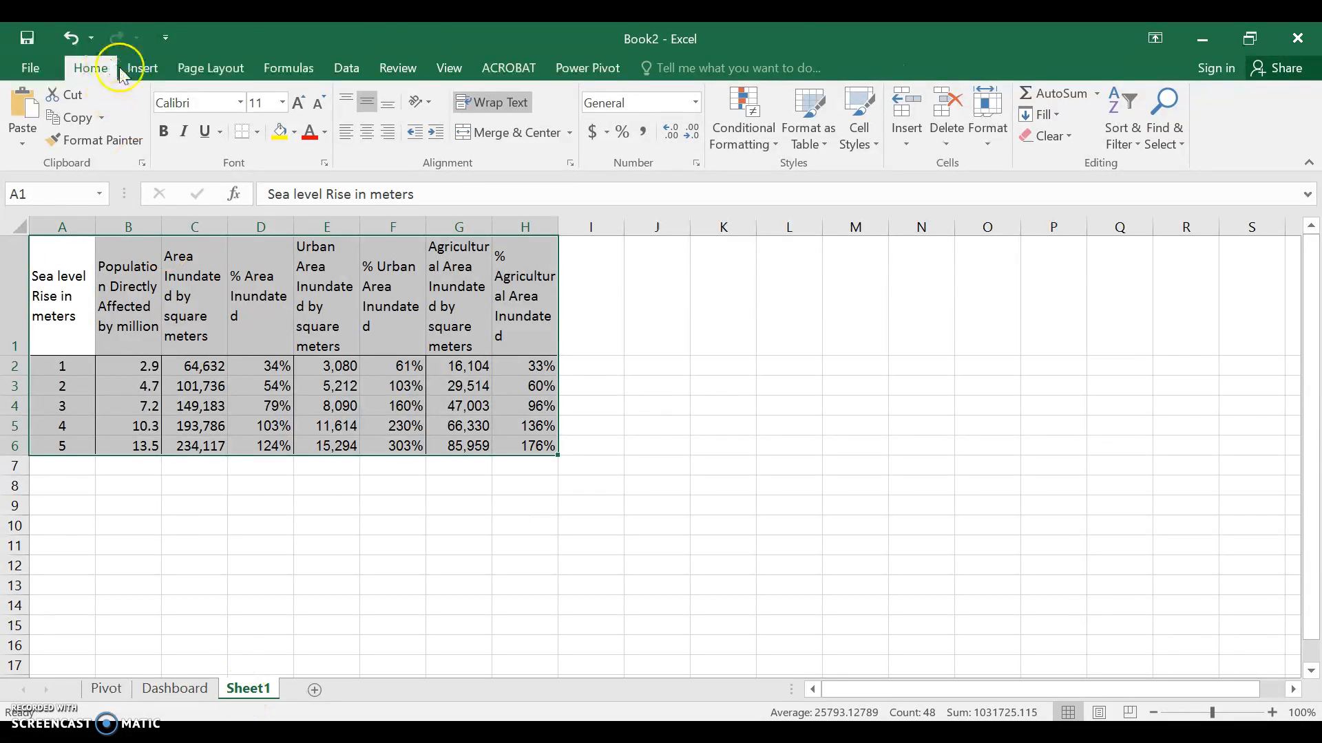
click(141, 68)
click(35, 117)
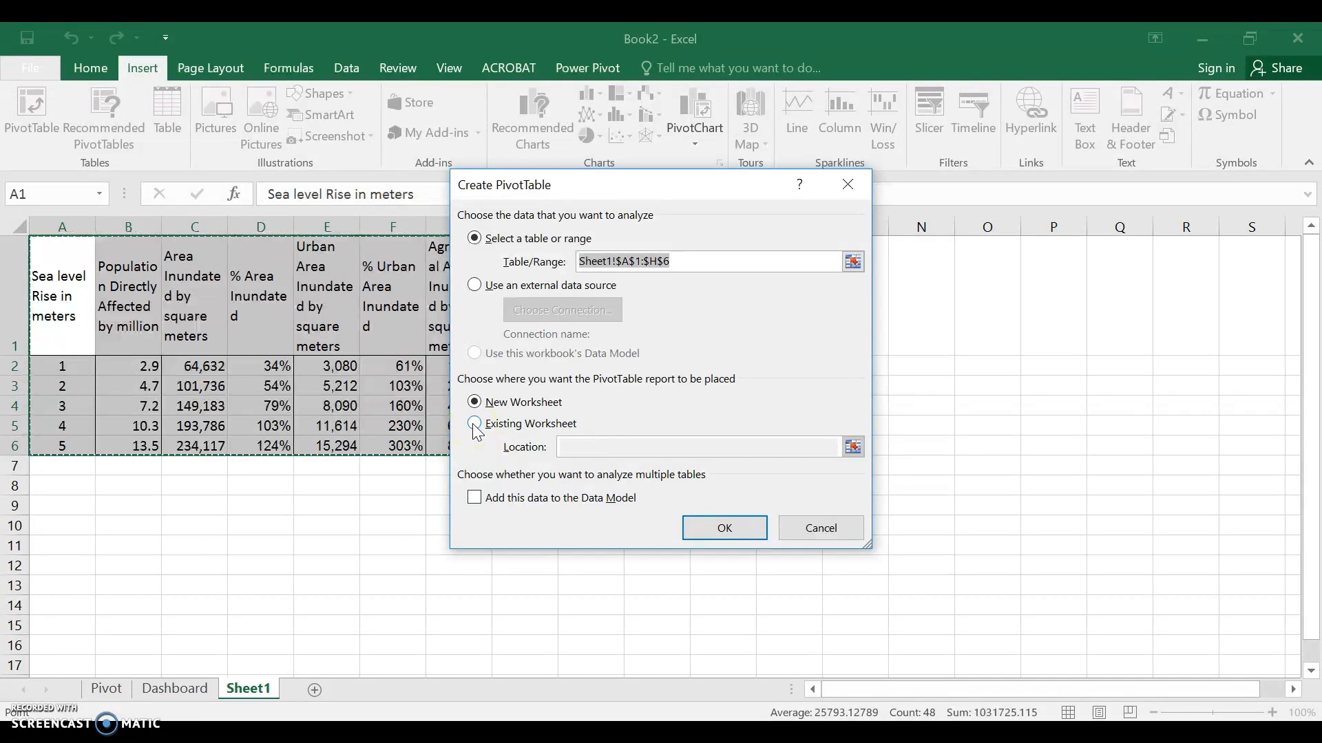
click(475, 424)
click(748, 531)
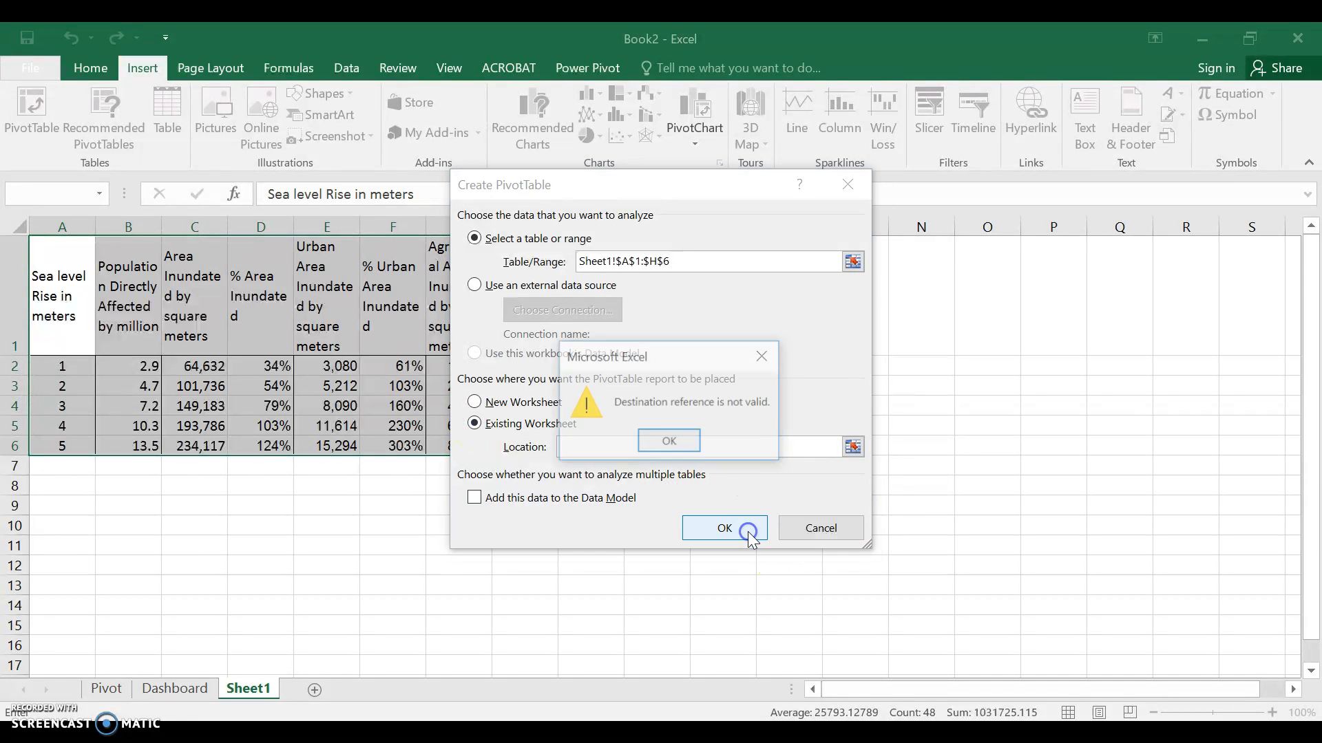
click(672, 440)
click(853, 446)
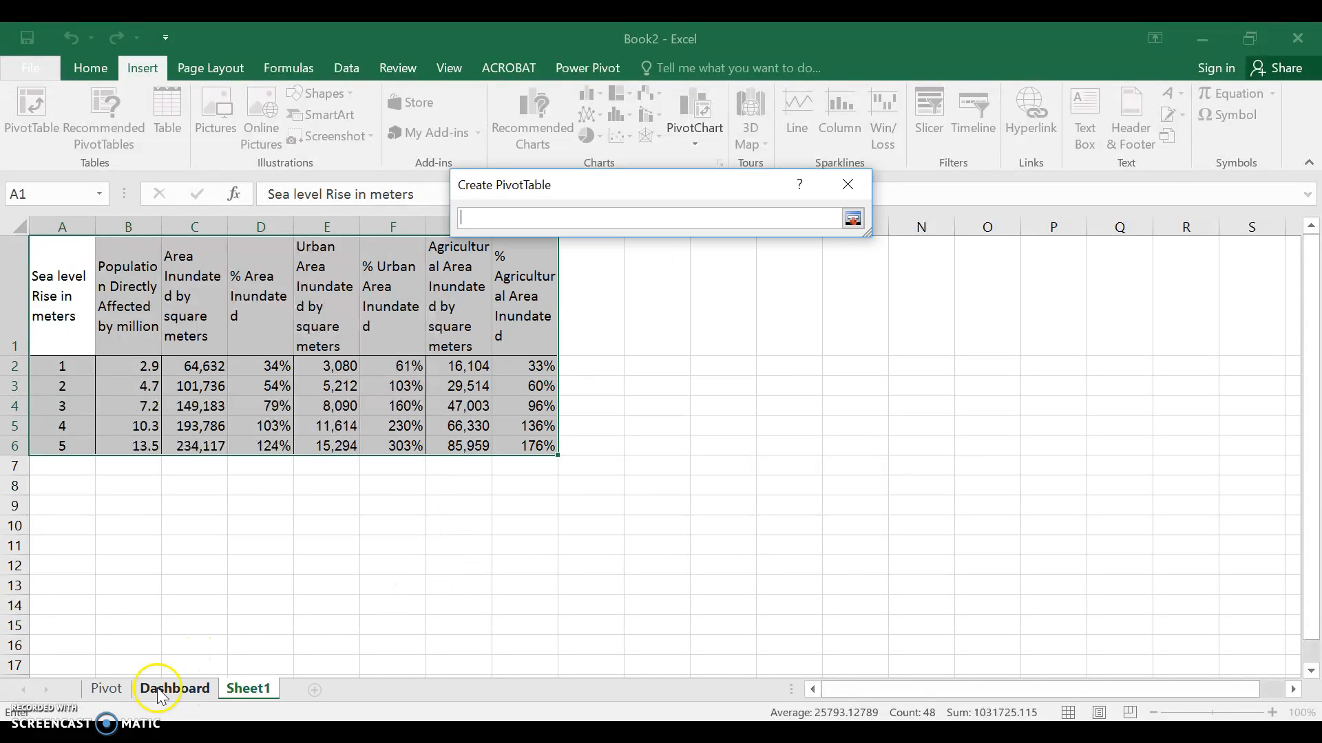
click(109, 689)
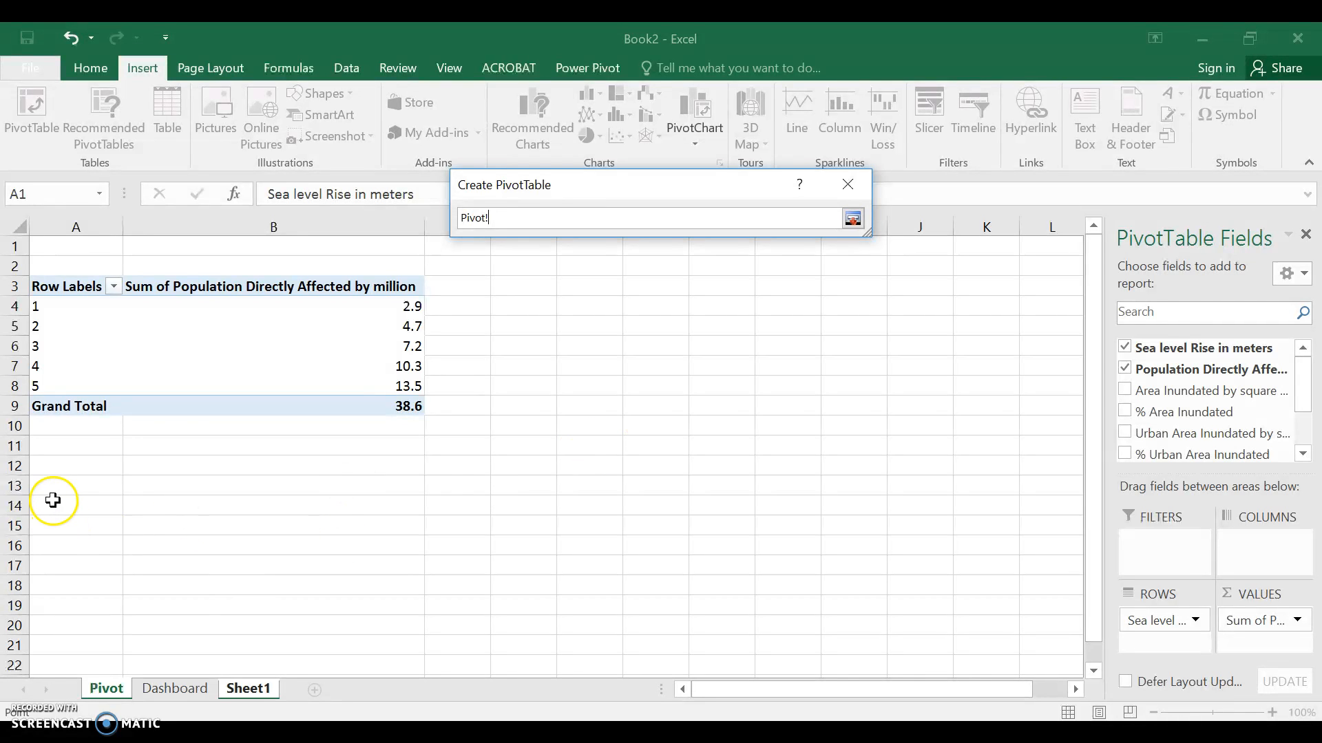
click(53, 469)
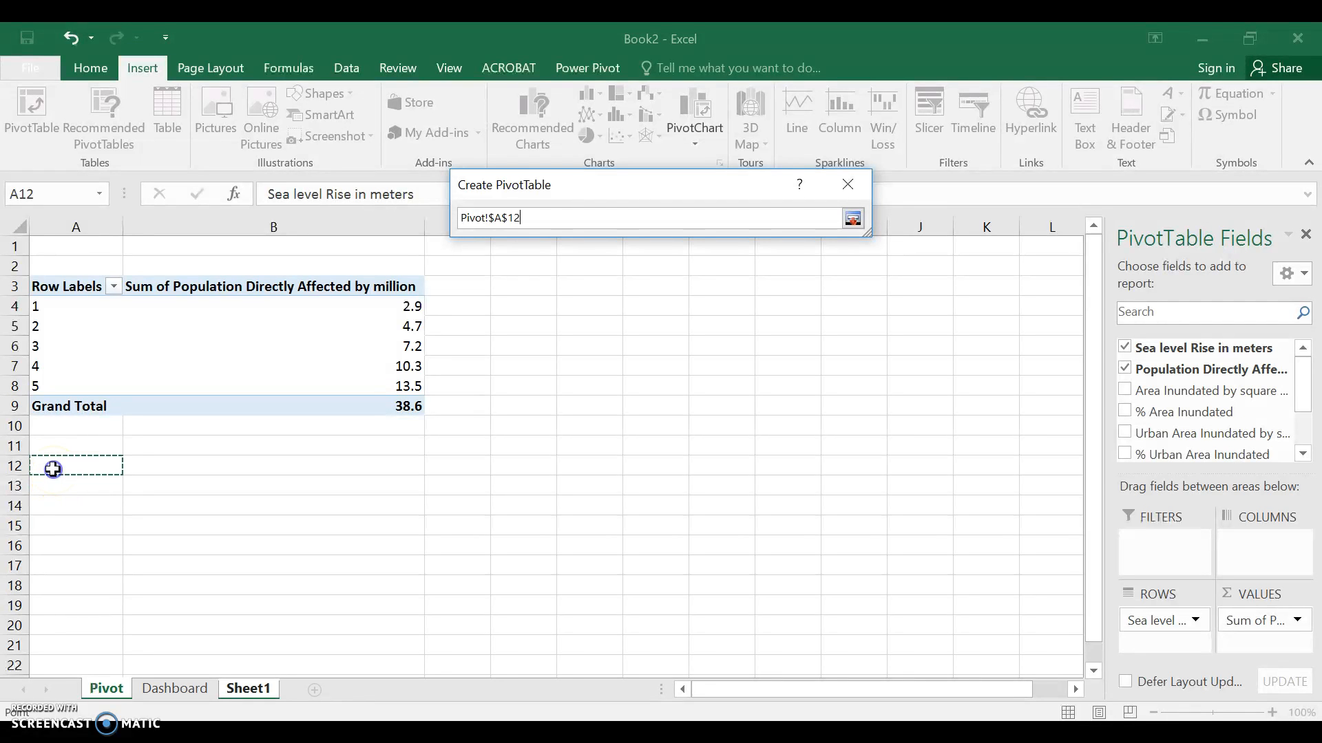
click(853, 219)
click(684, 529)
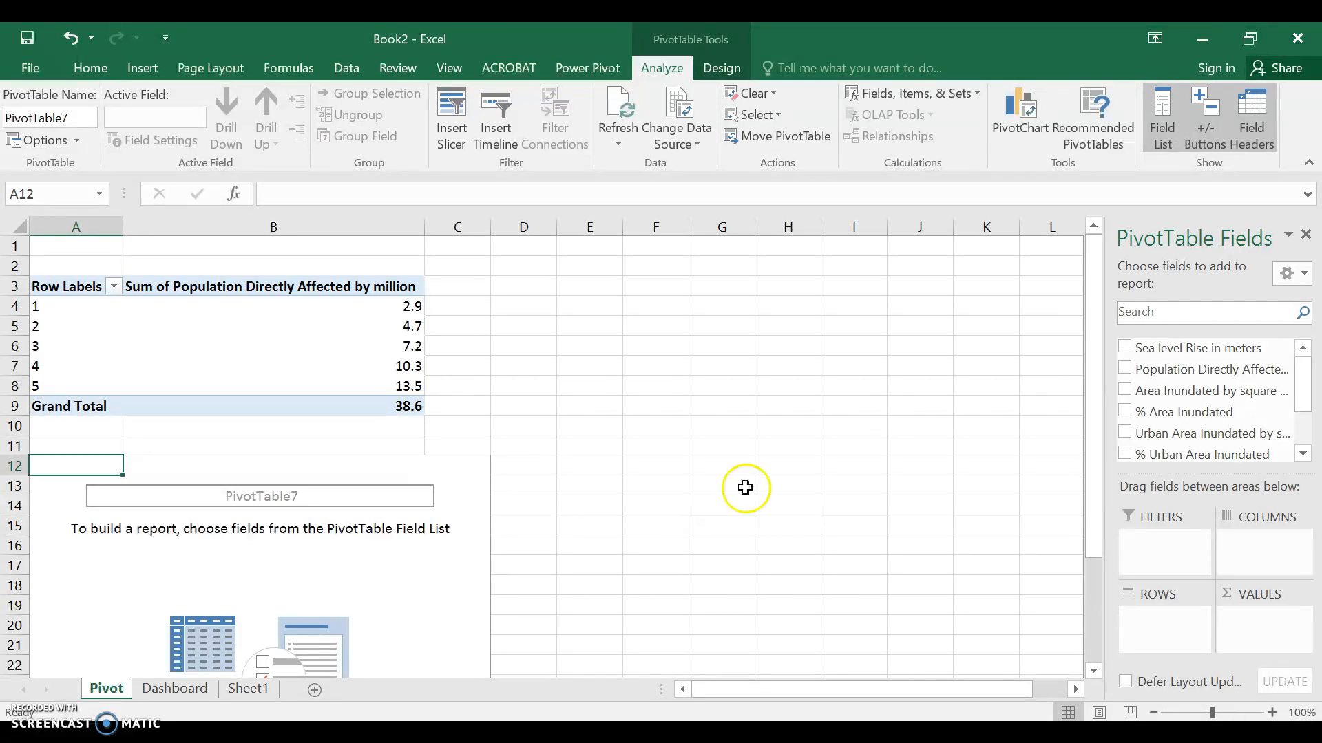
Set up the second PivotTable with Sea level Rise in meters as rows and the Agricultural and Urban Area Inundated by square meters fields as values
click(1126, 347)
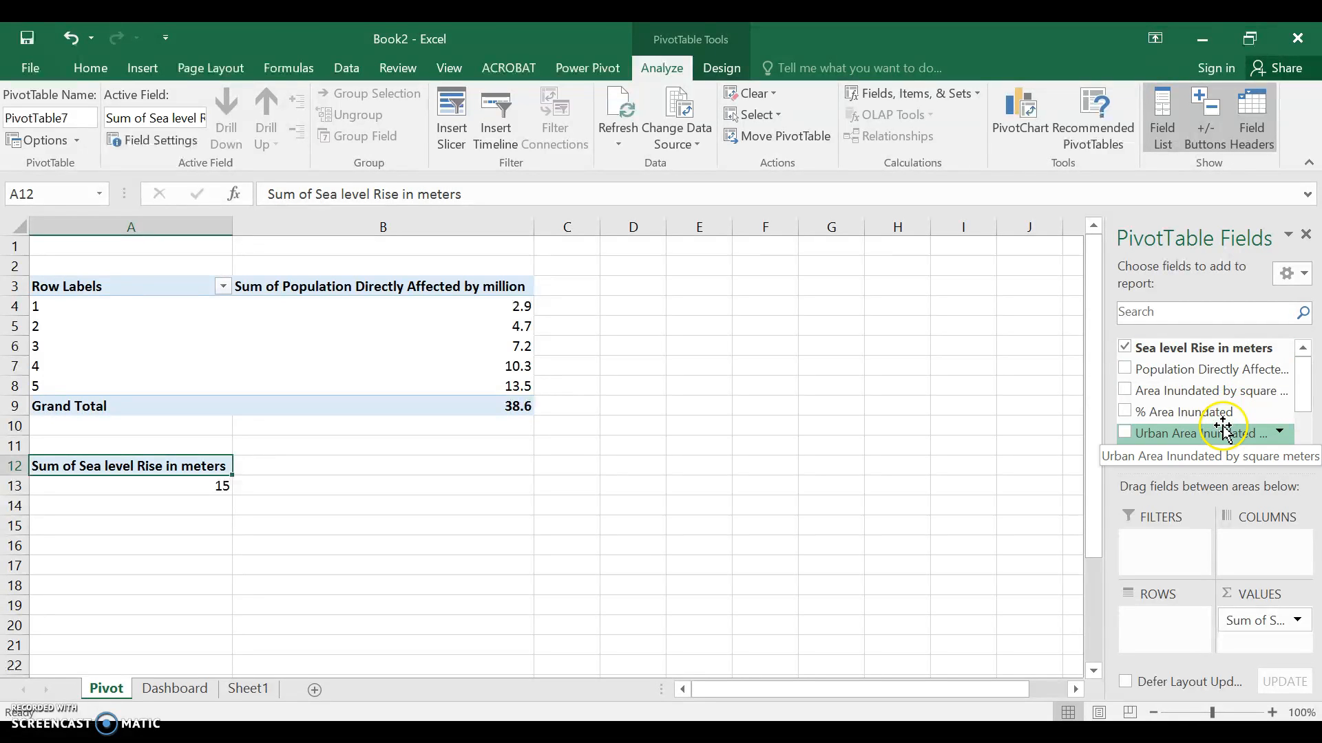
drag(1300, 403, 1298, 425)
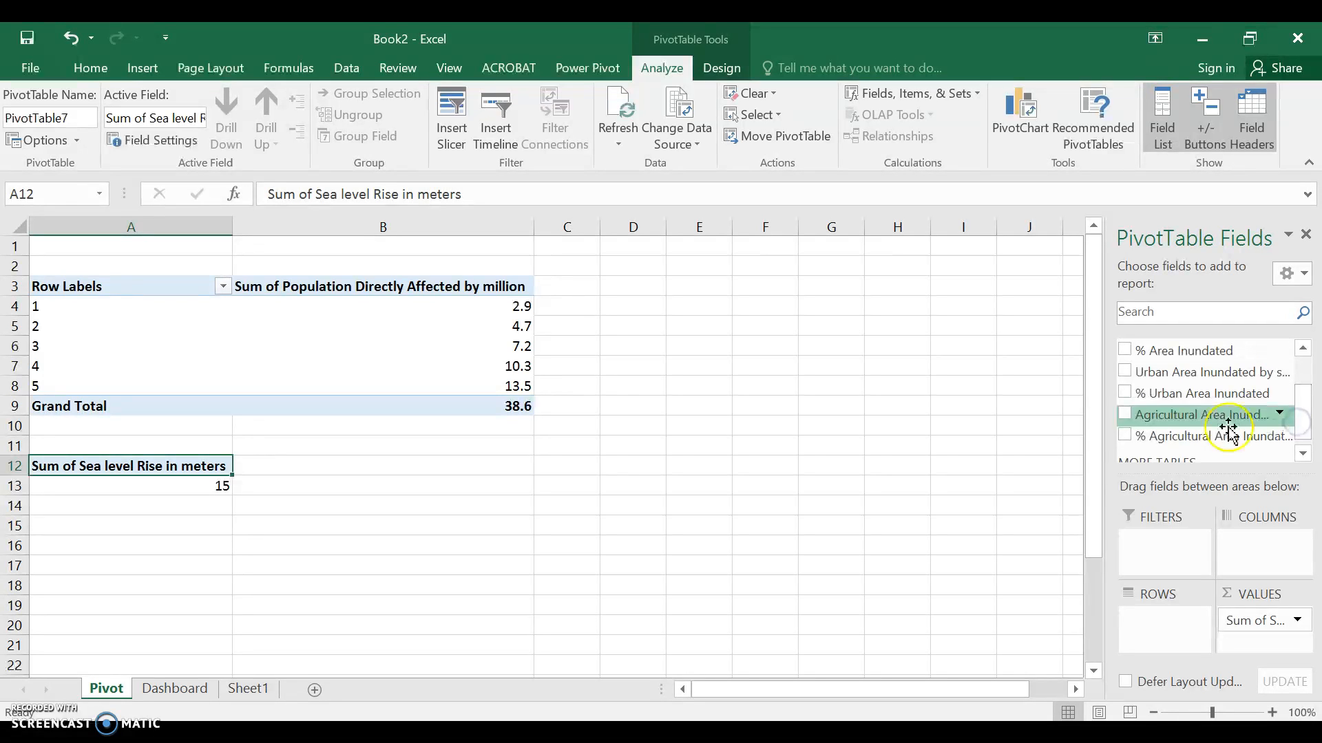
click(1125, 414)
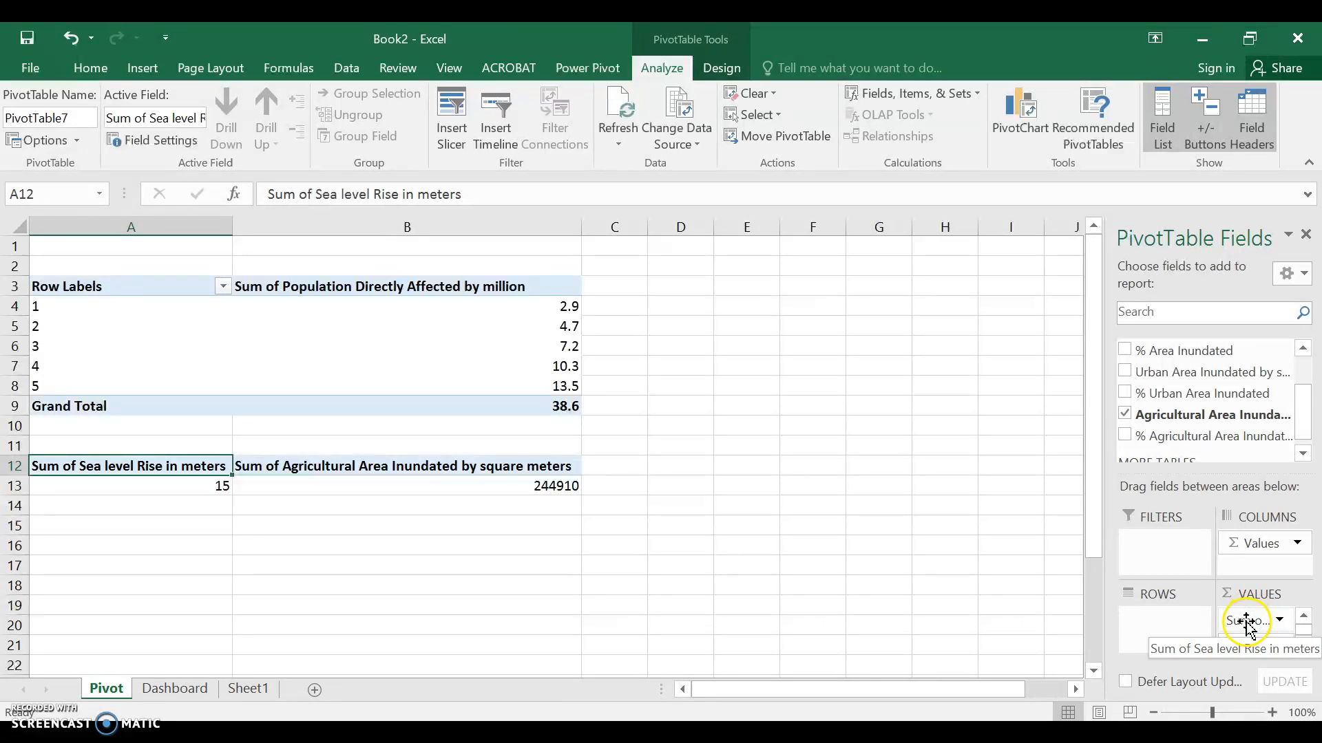
drag(1244, 622, 1161, 624)
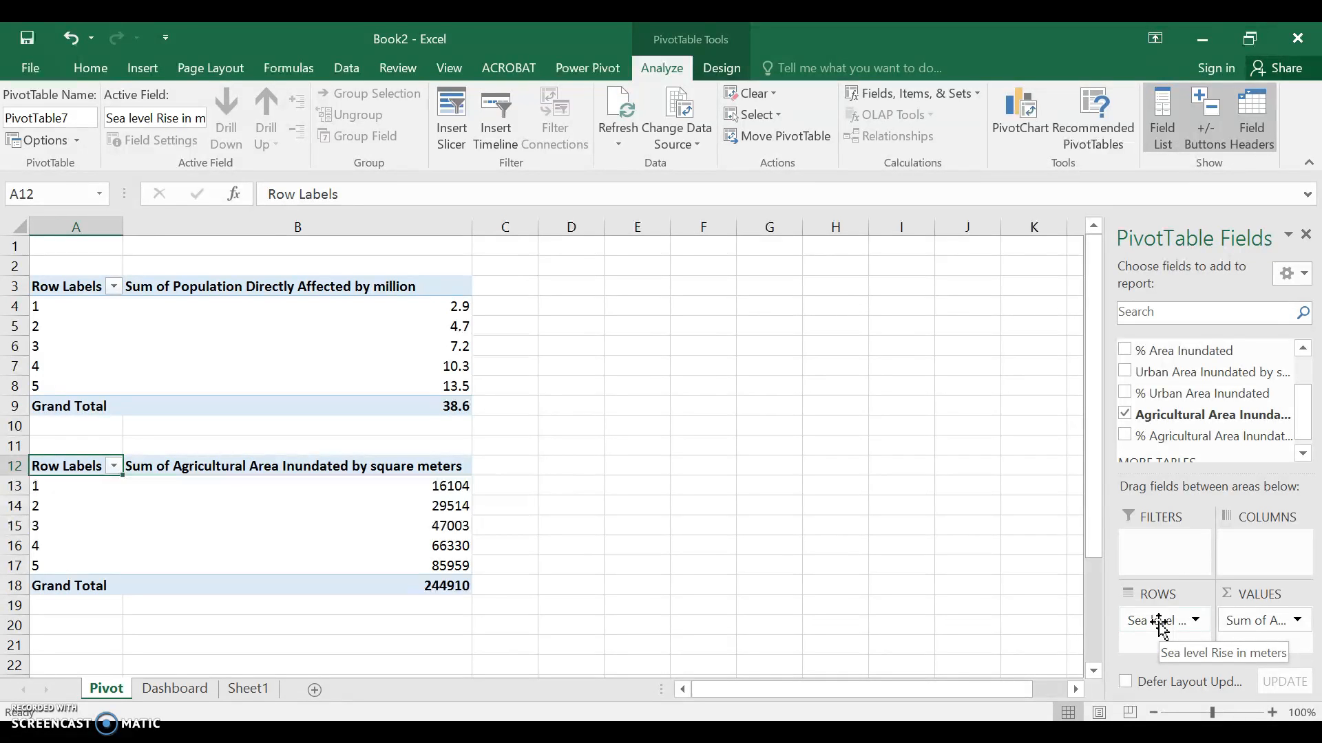
click(1128, 376)
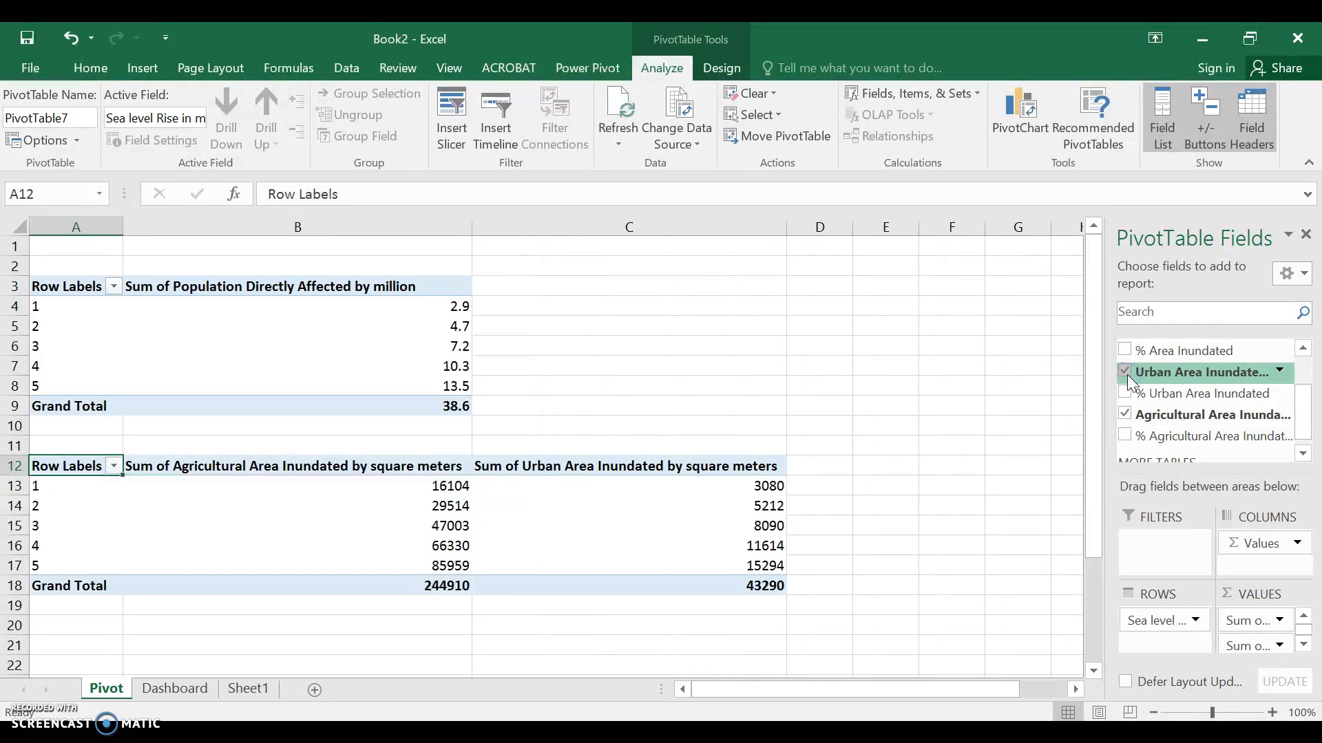
Insert a Pie PivotChart from the second PivotTable, the one with the agricultural and urban area values
click(1017, 158)
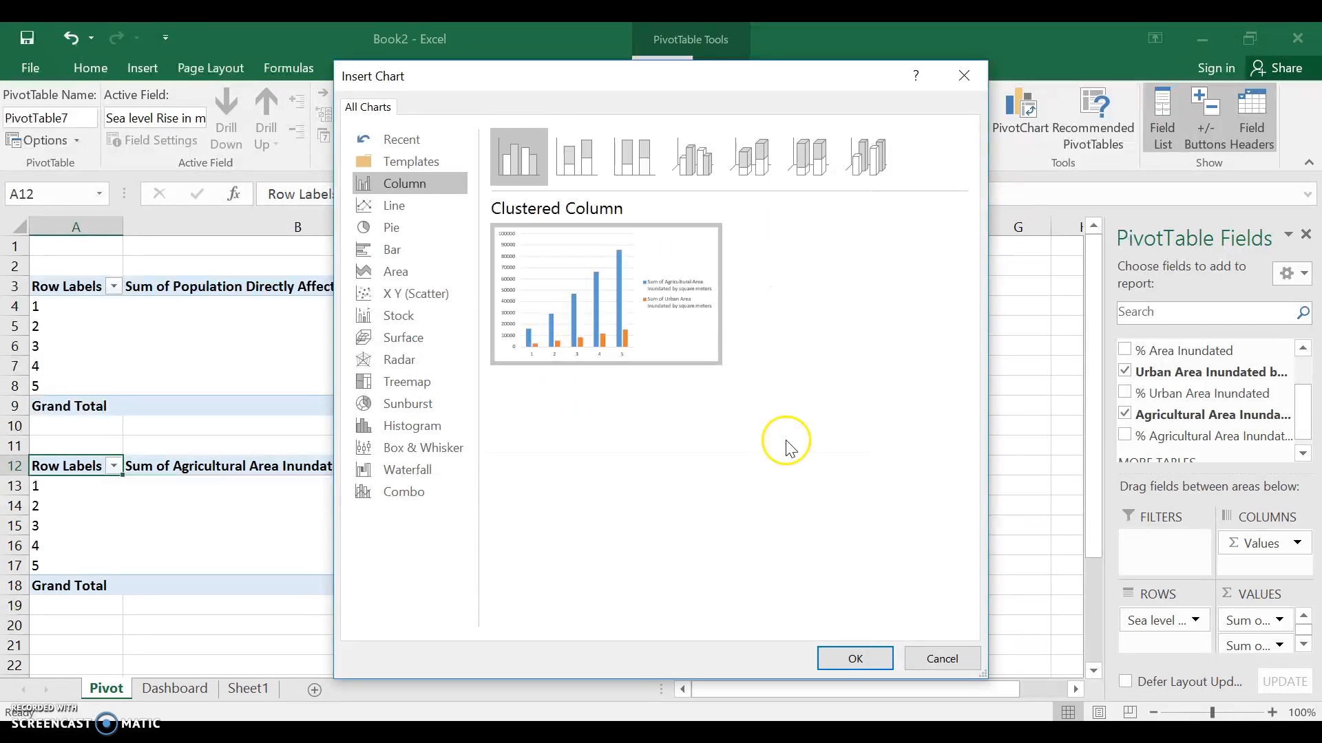
click(395, 205)
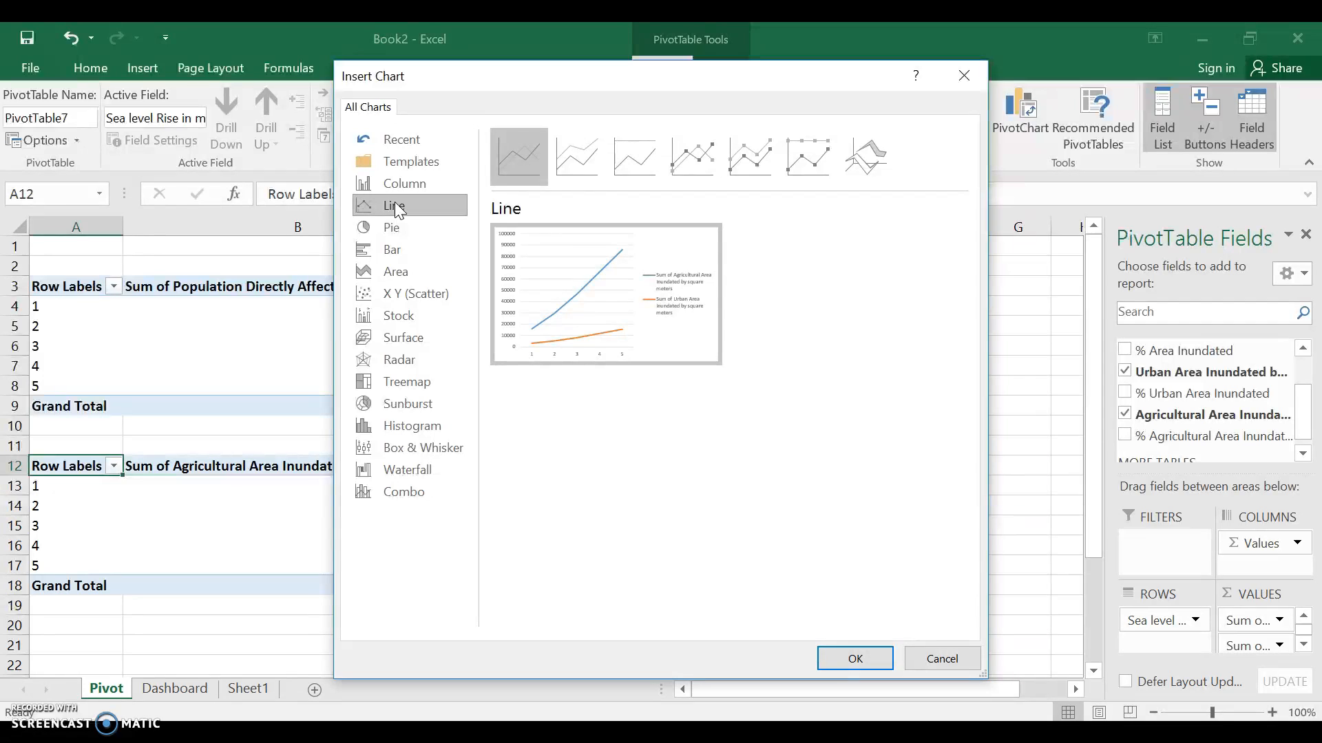
click(391, 230)
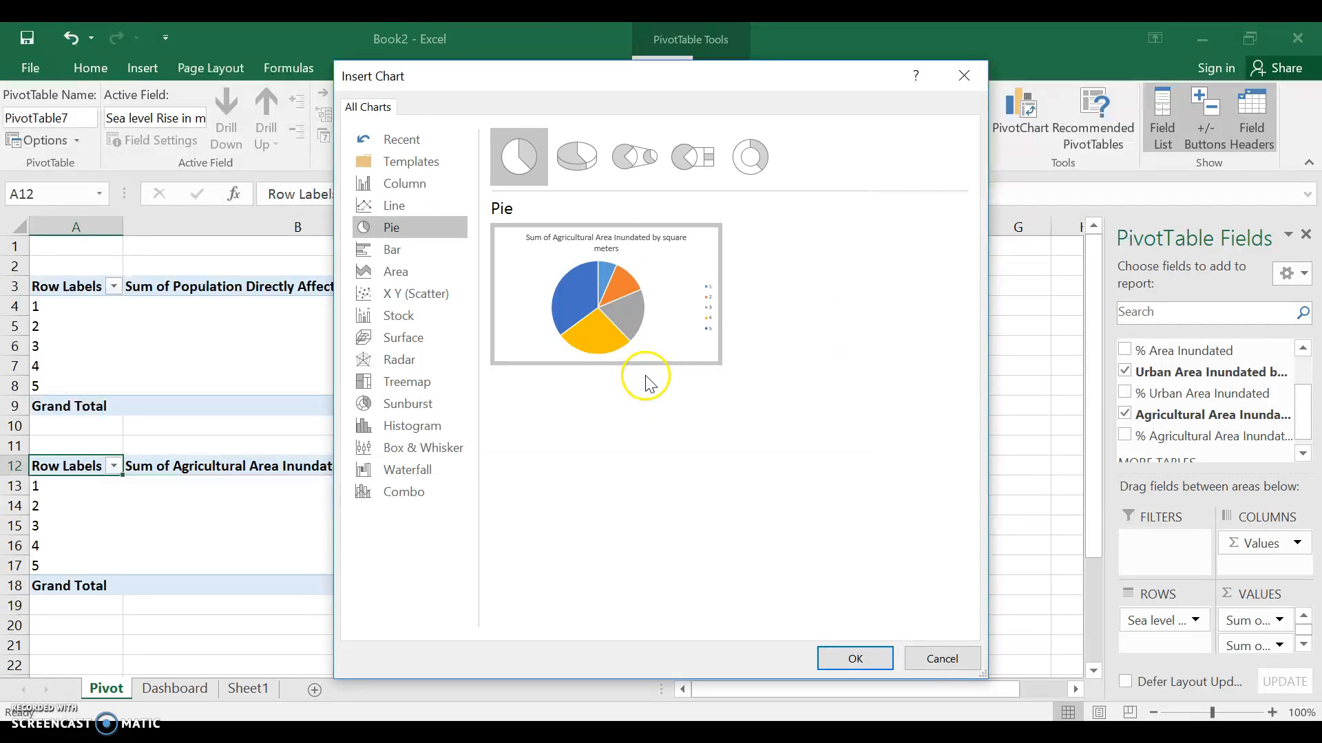
click(854, 658)
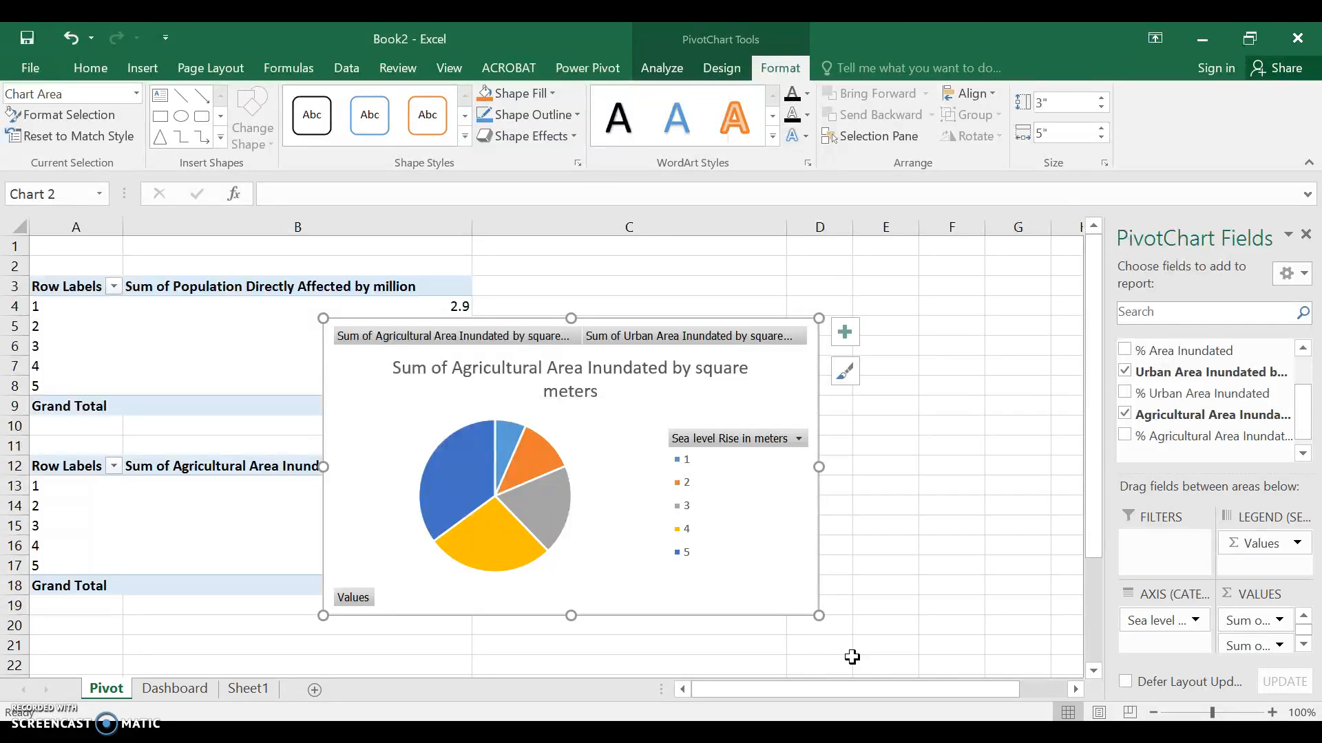
Move the pie PivotChart from the Pivot sheet to the Dashboard sheet, placing it at cell I1 beside the population chart
key(Delete)
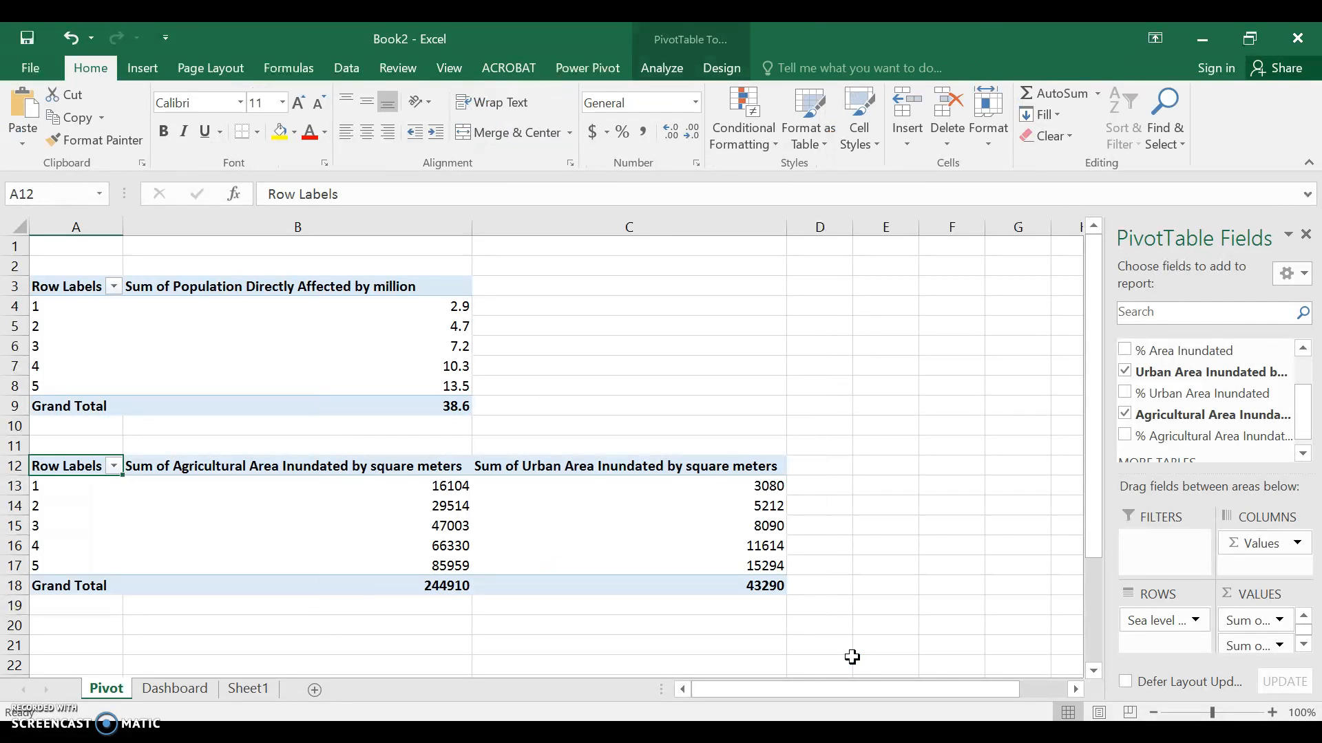
click(196, 694)
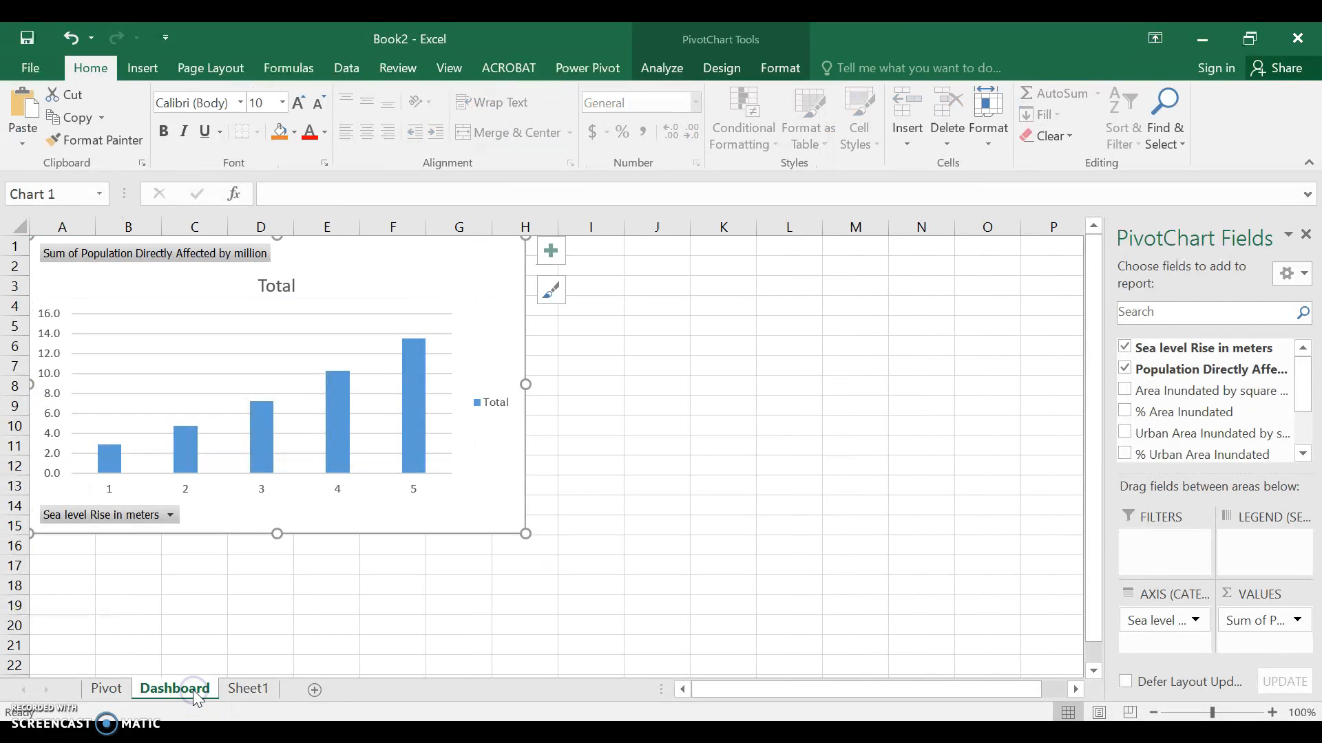
click(699, 362)
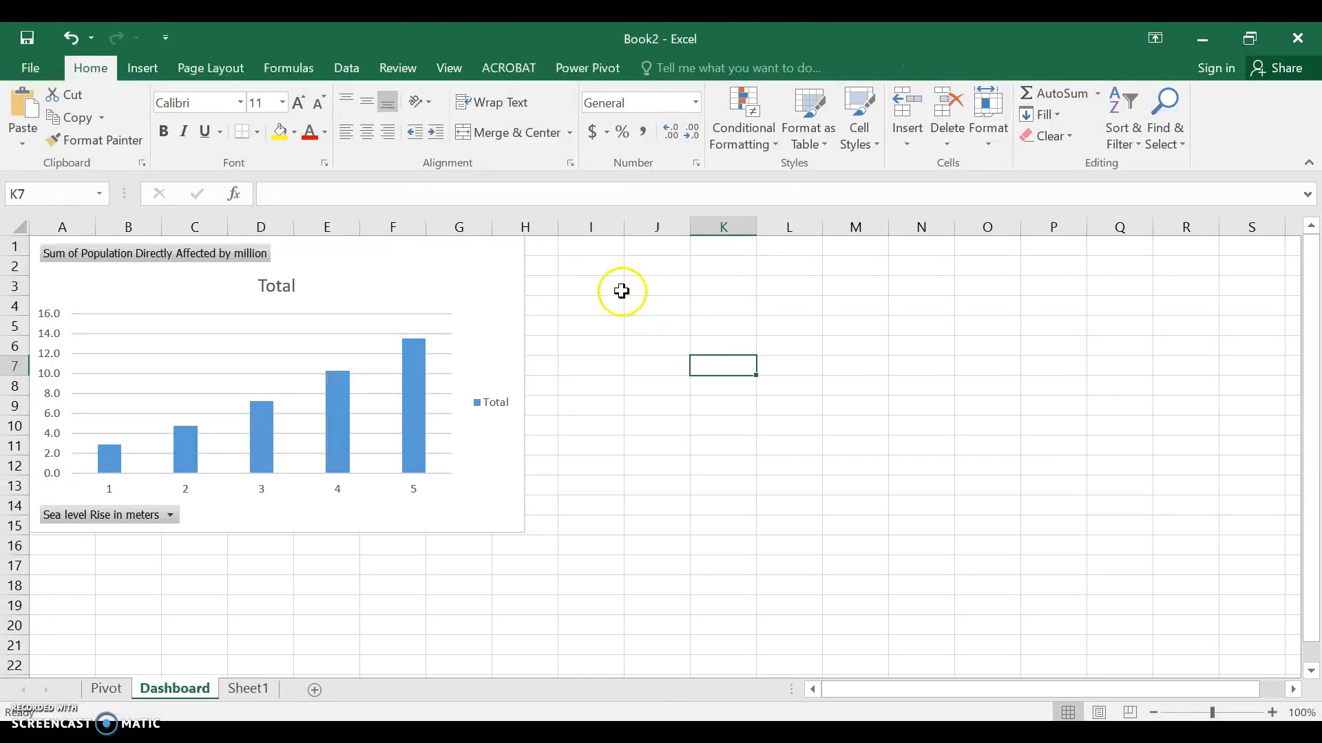
click(583, 251)
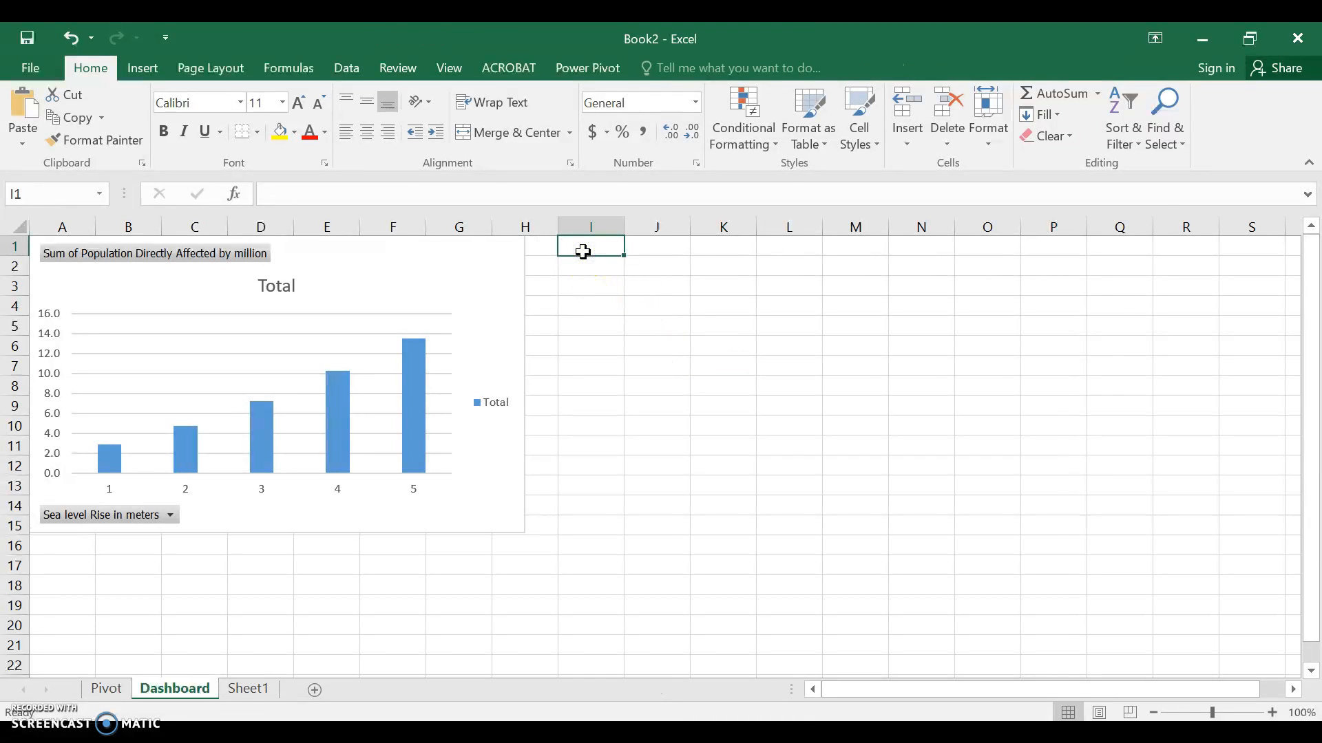
key(ctrl+v)
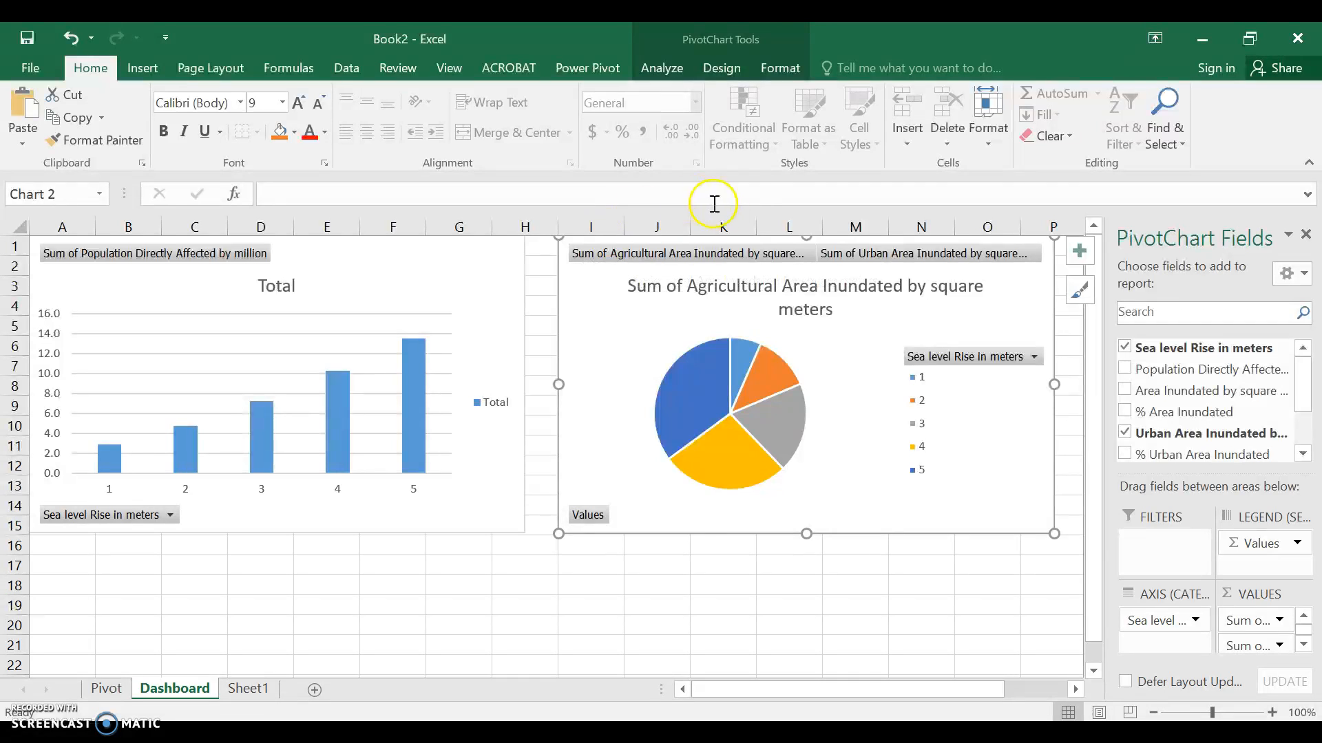
Apply the dark background chart style to the pie chart and the grey gradient style with data labels to the population column chart
click(722, 69)
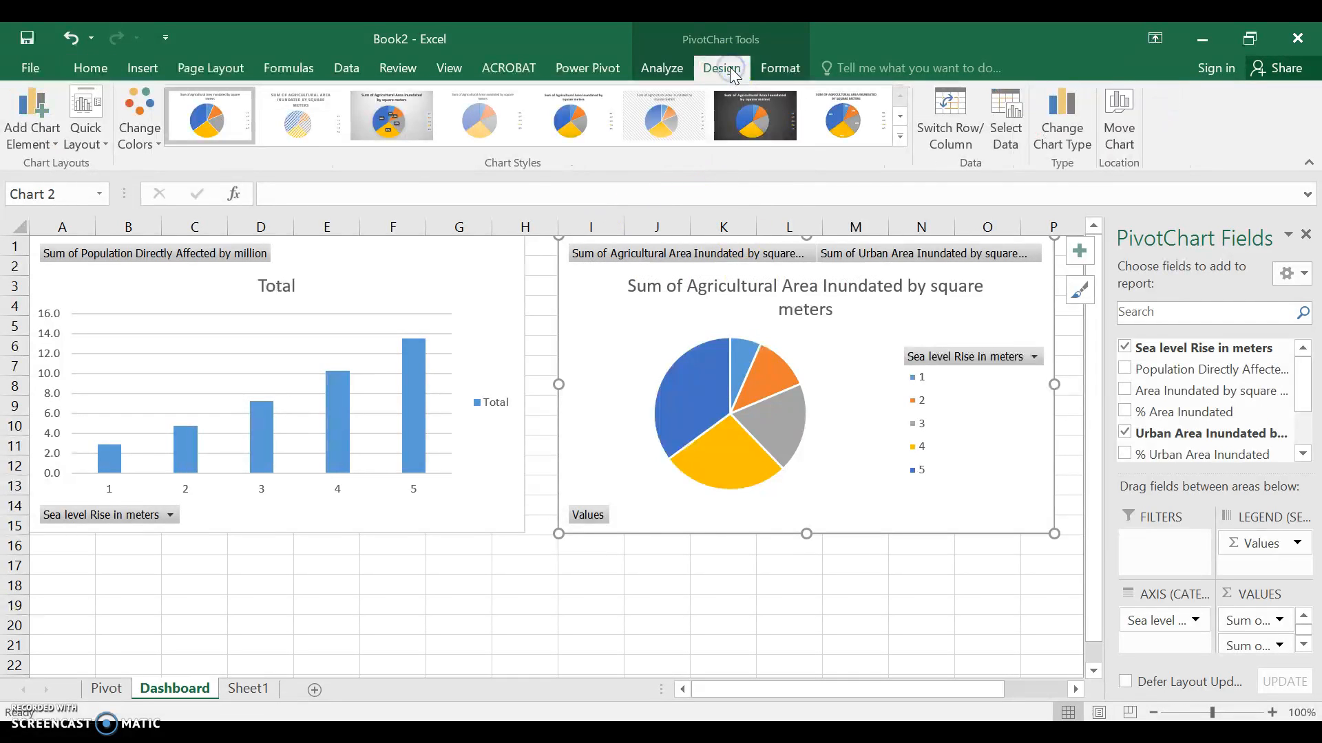
click(754, 121)
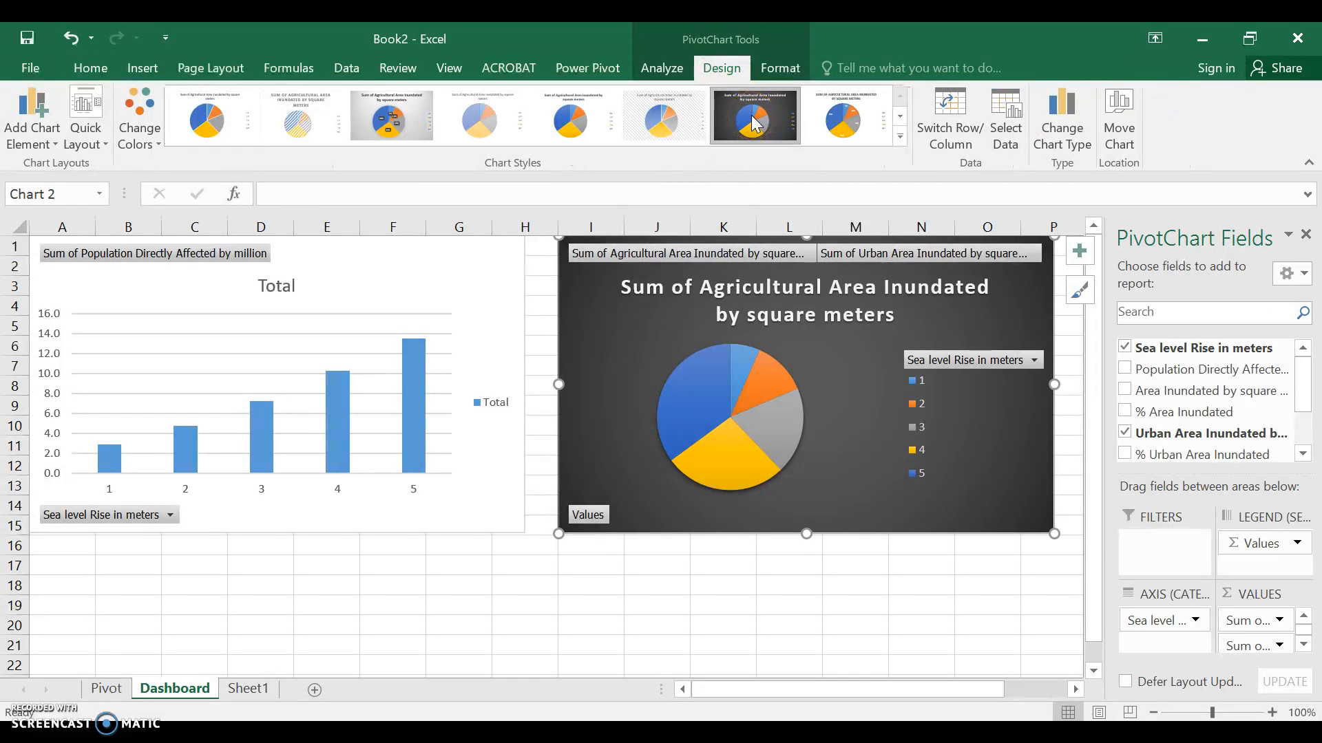
click(372, 269)
click(650, 132)
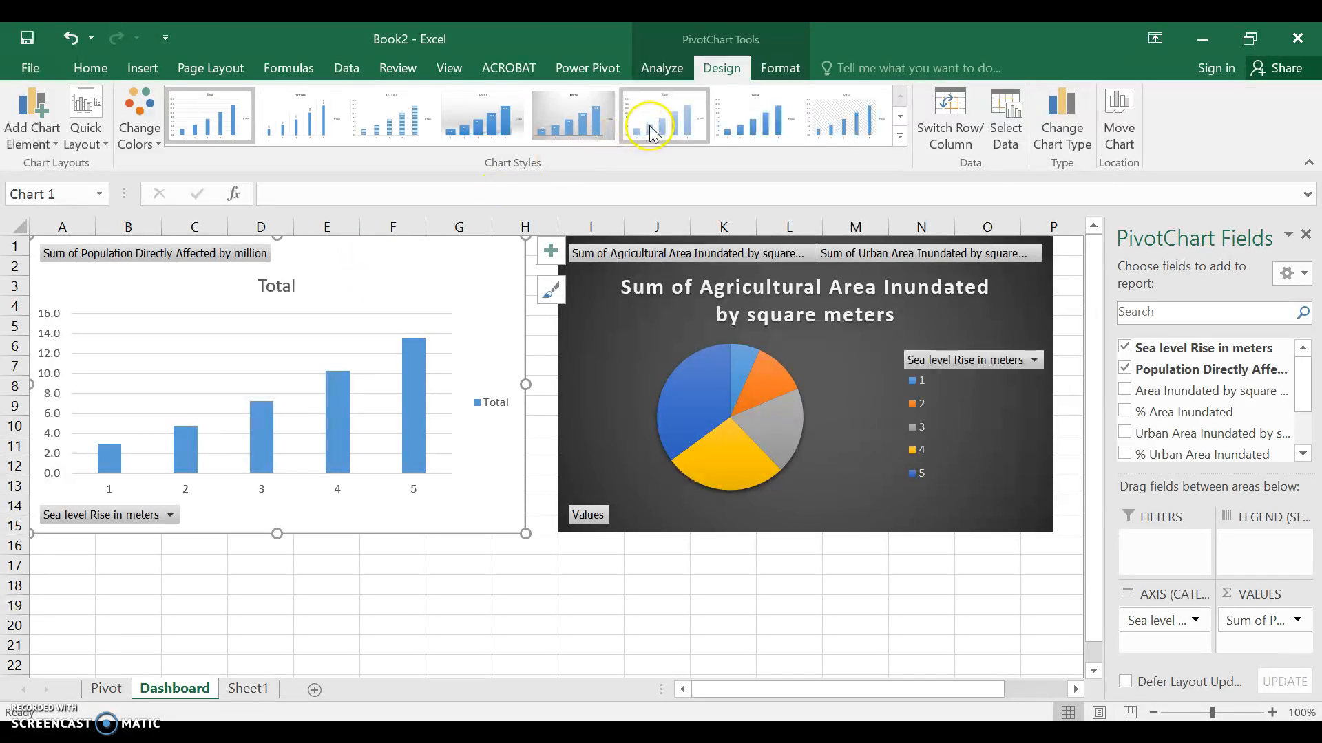
click(589, 124)
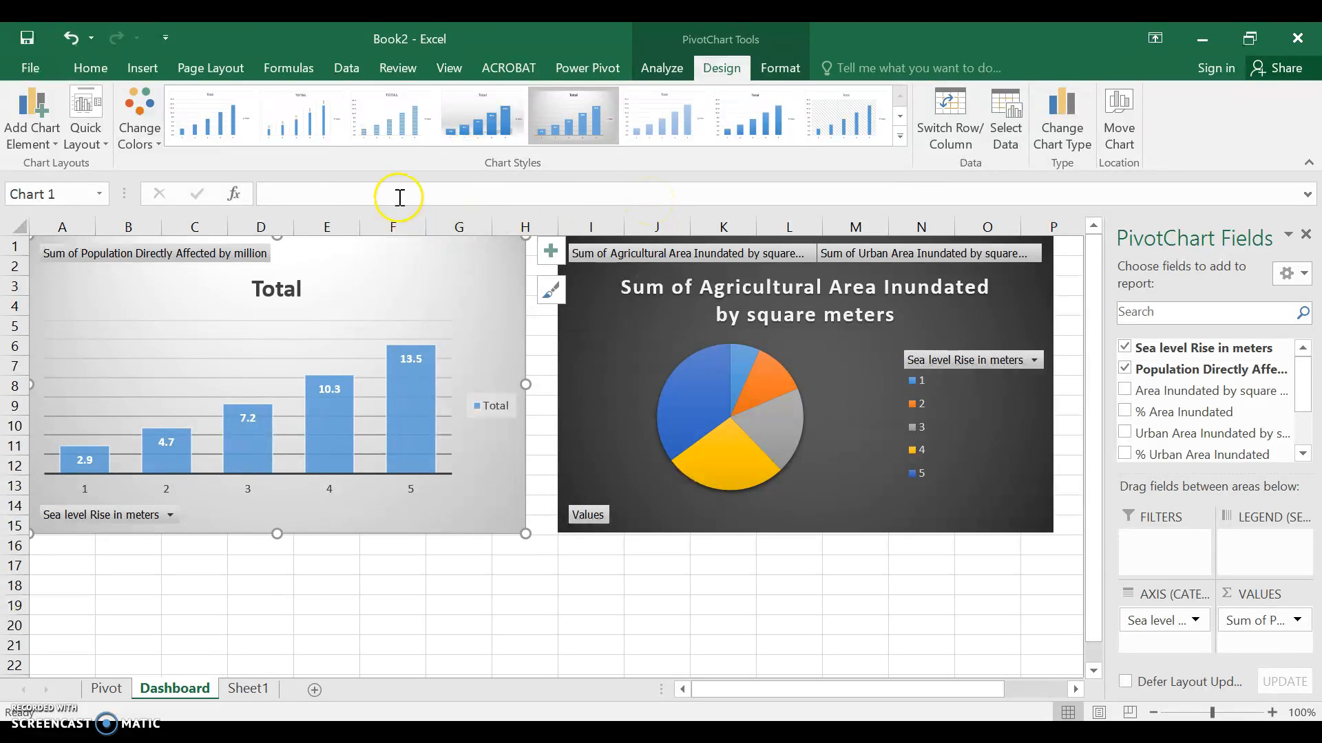
Insert a slicer for the Sea level Rise in meters field from the population chart
click(146, 74)
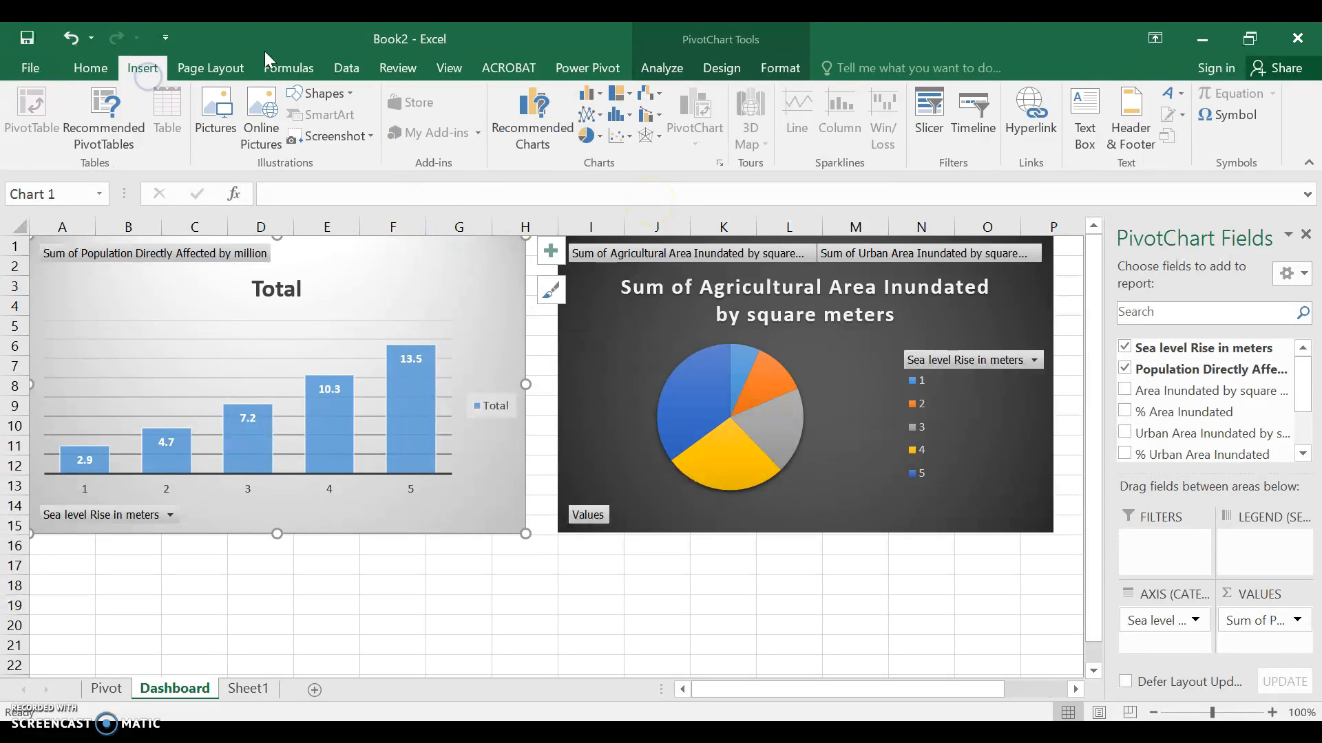
click(929, 108)
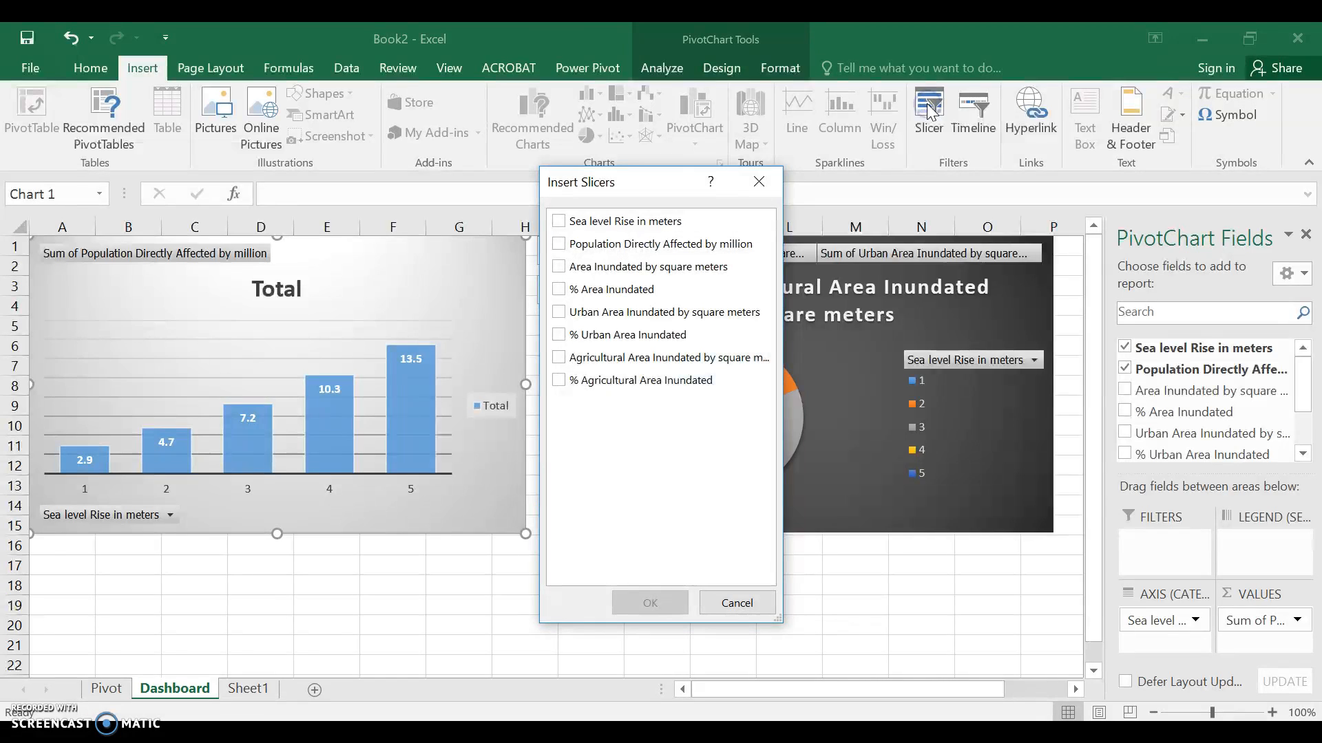
click(573, 222)
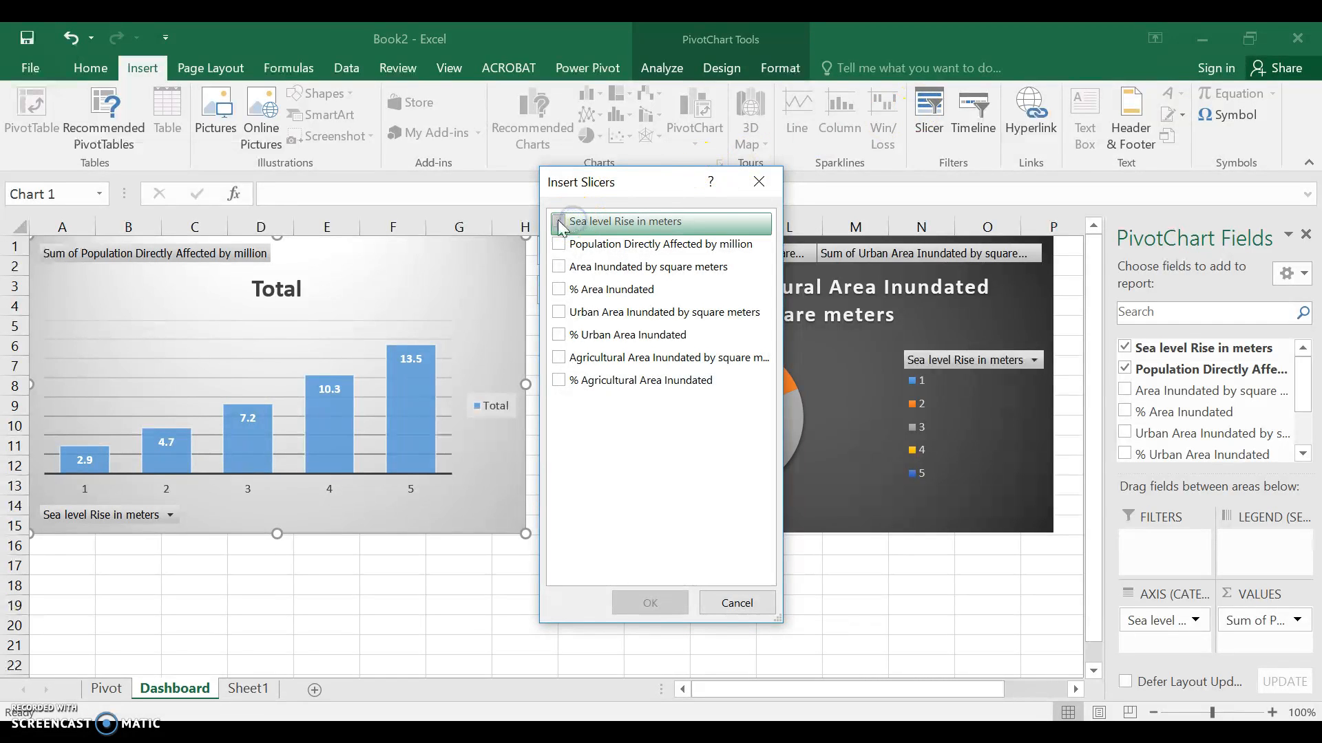
click(557, 221)
click(653, 602)
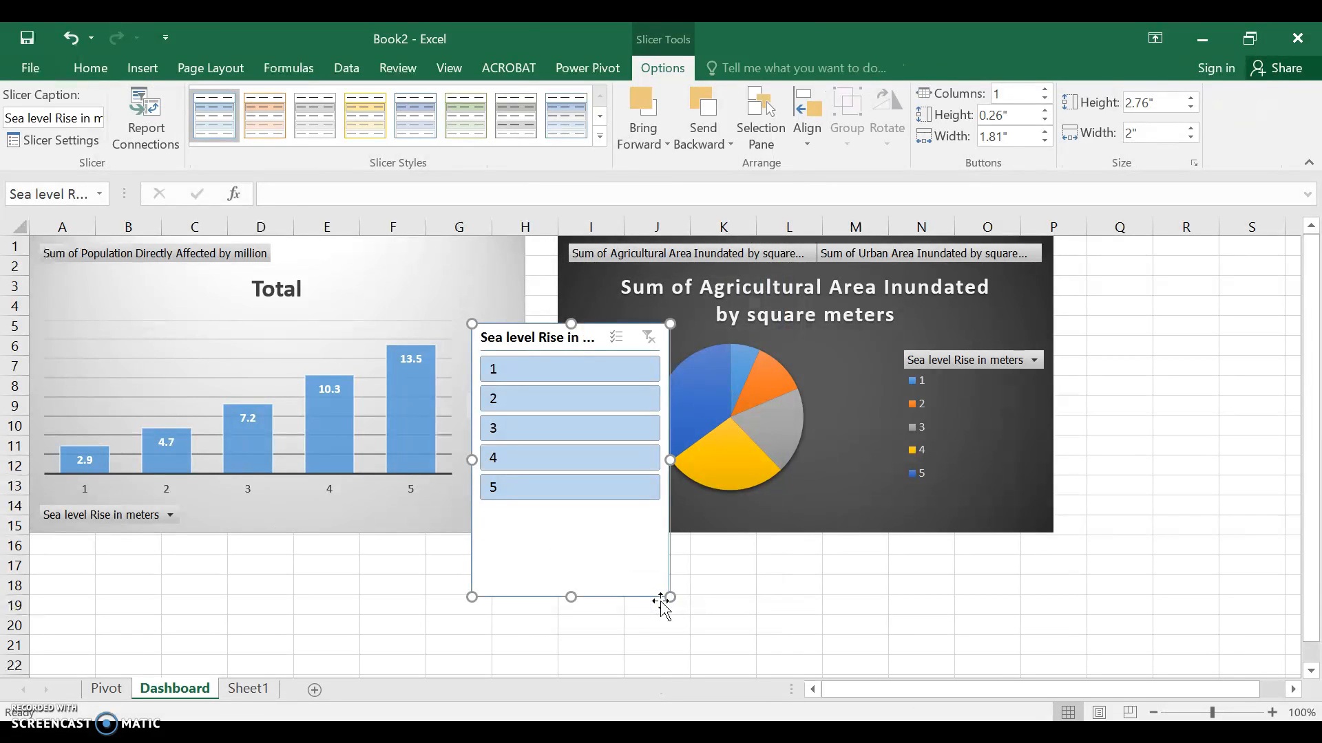
Arrange the slicer in 2 columns, shorten it to about 1.45" high and place it below the two charts
click(1045, 90)
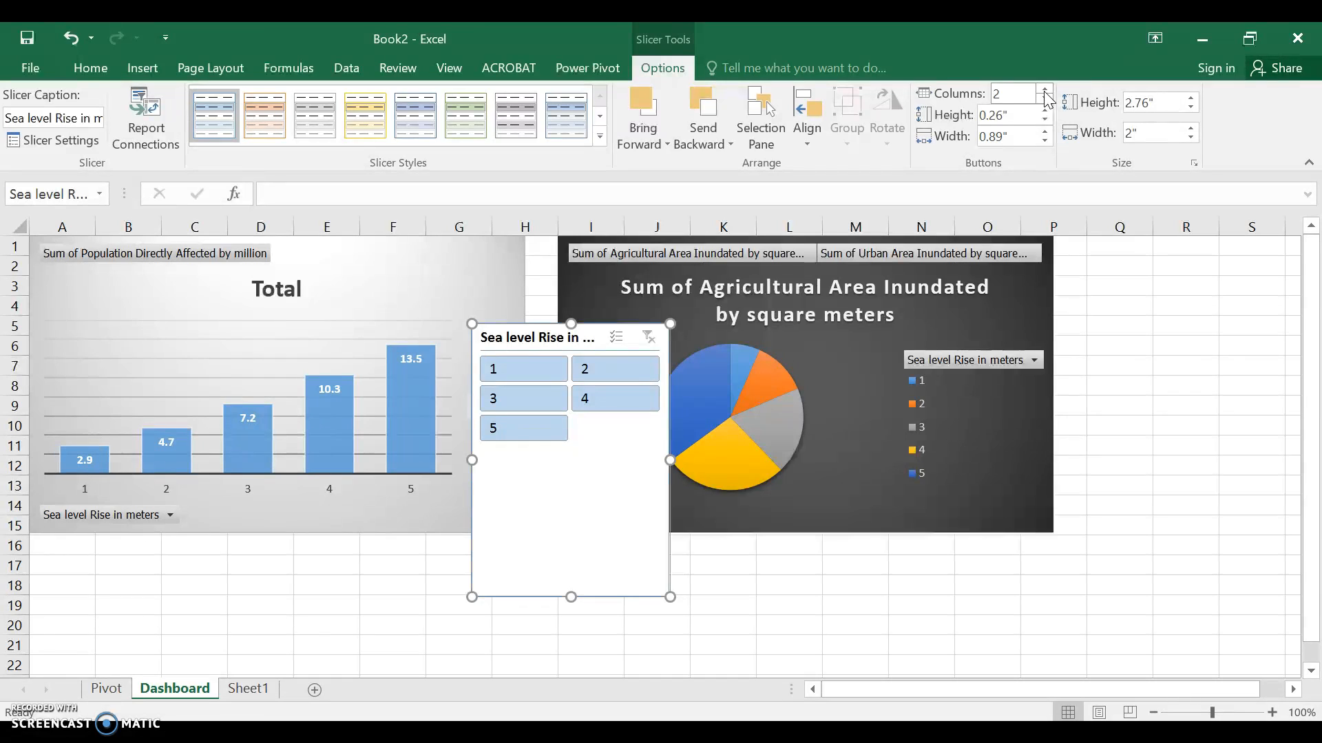
drag(570, 596, 586, 467)
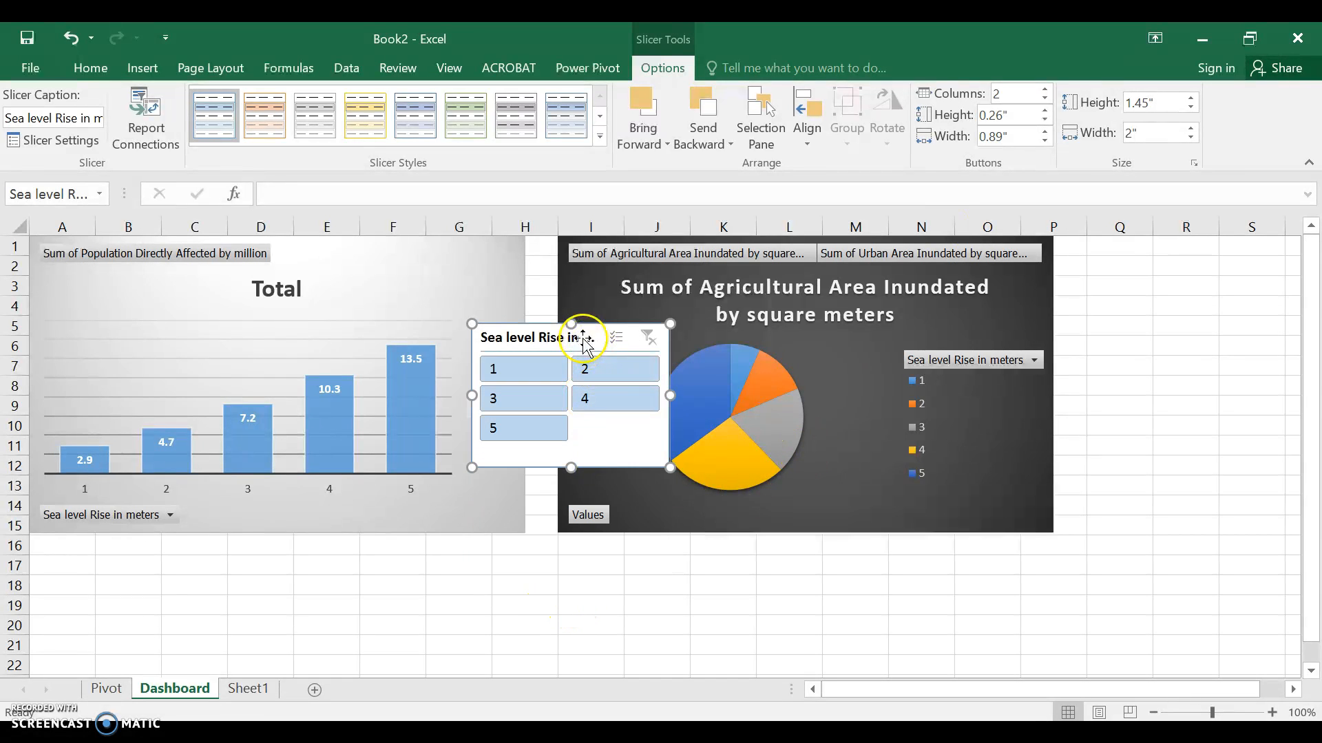
drag(594, 337, 537, 566)
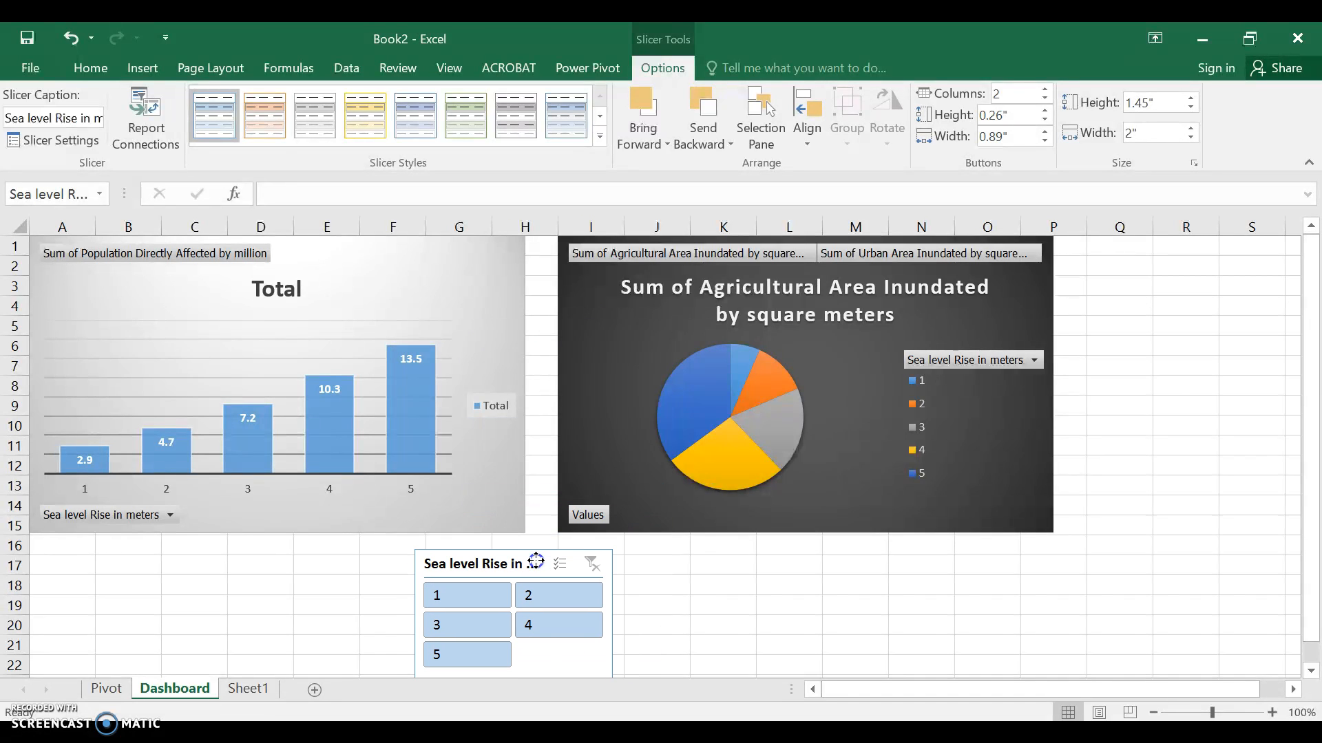
Connect the slicer to PivotTable7 as well through its report connections
click(146, 121)
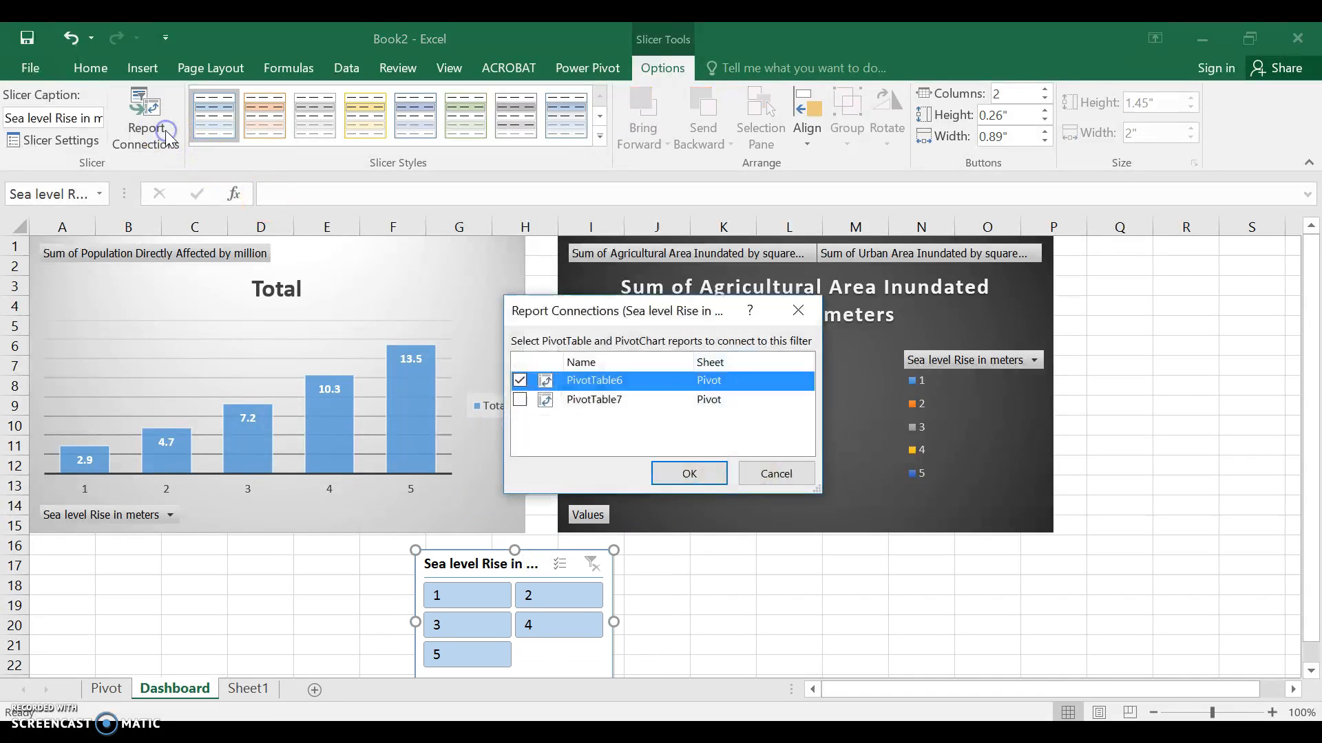
click(520, 400)
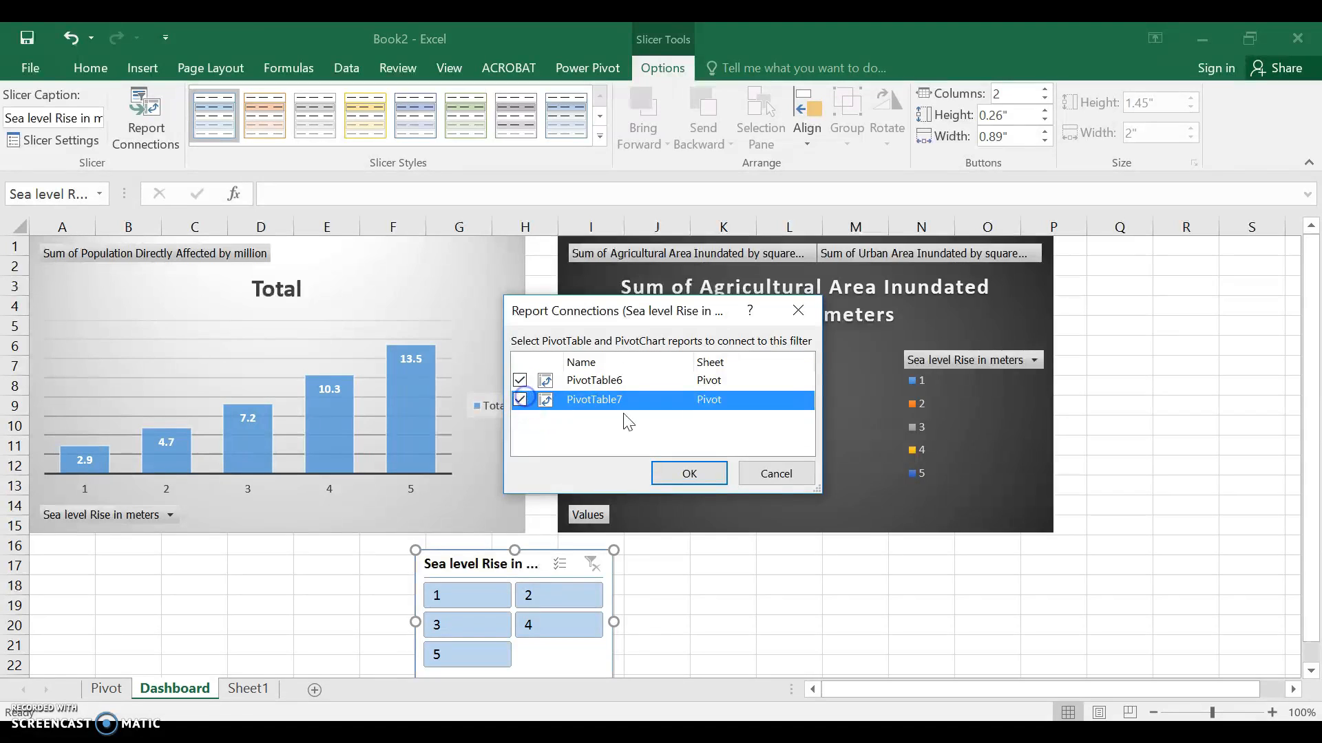
click(689, 473)
Test the slicer on both charts by selecting sea level rise 1, 4 and 1 again
mouse_move(700, 473)
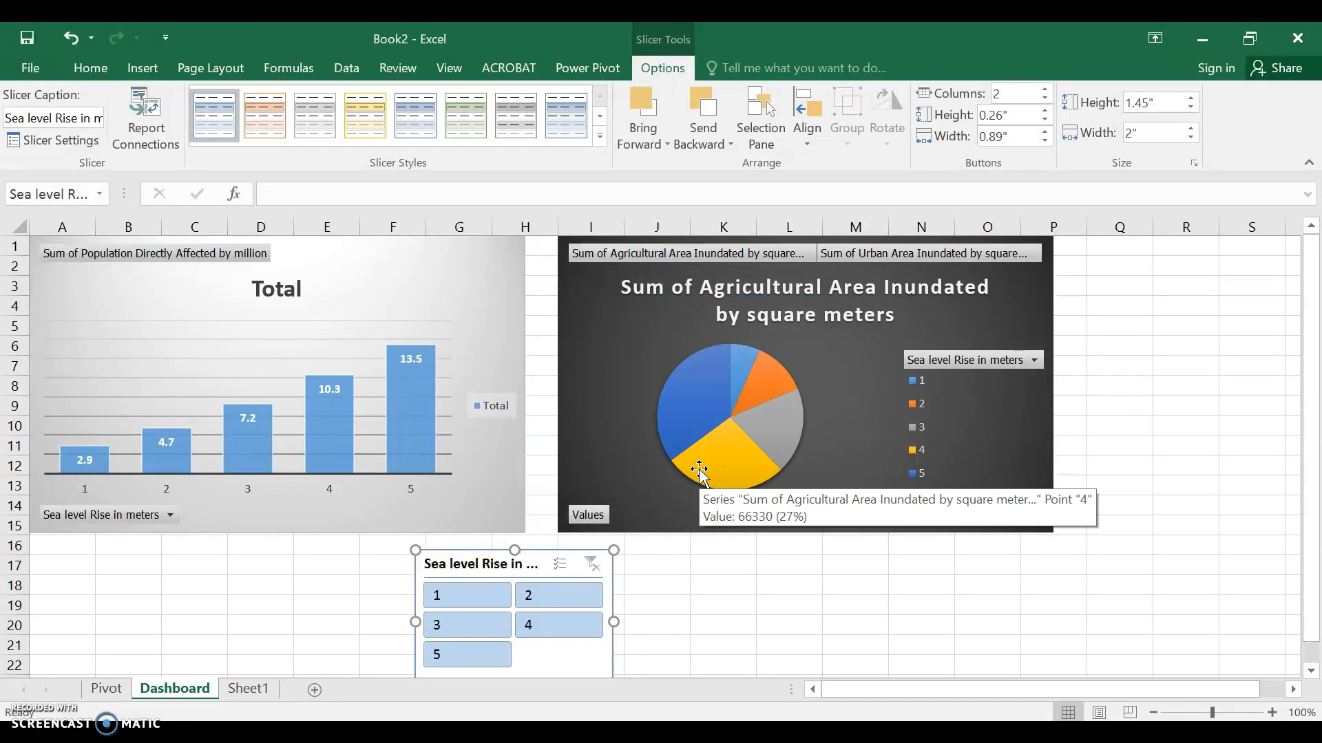
click(481, 603)
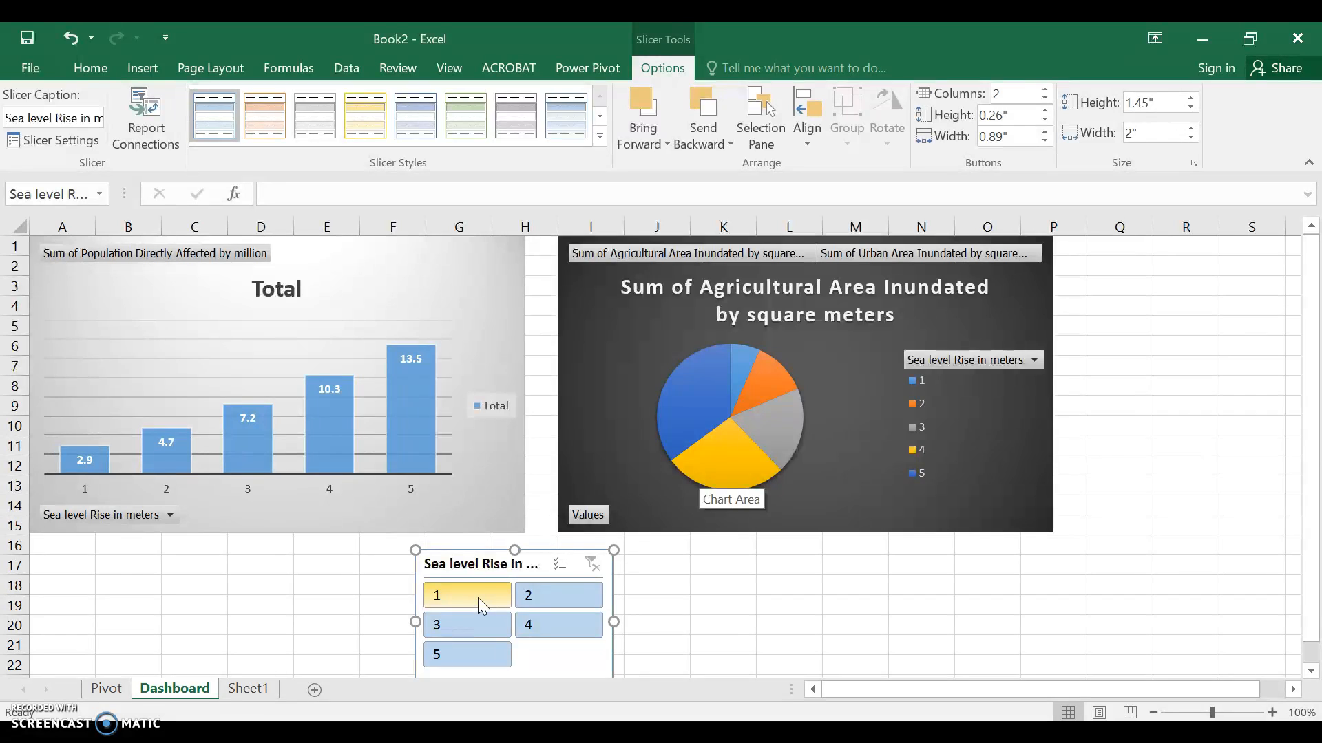
click(478, 598)
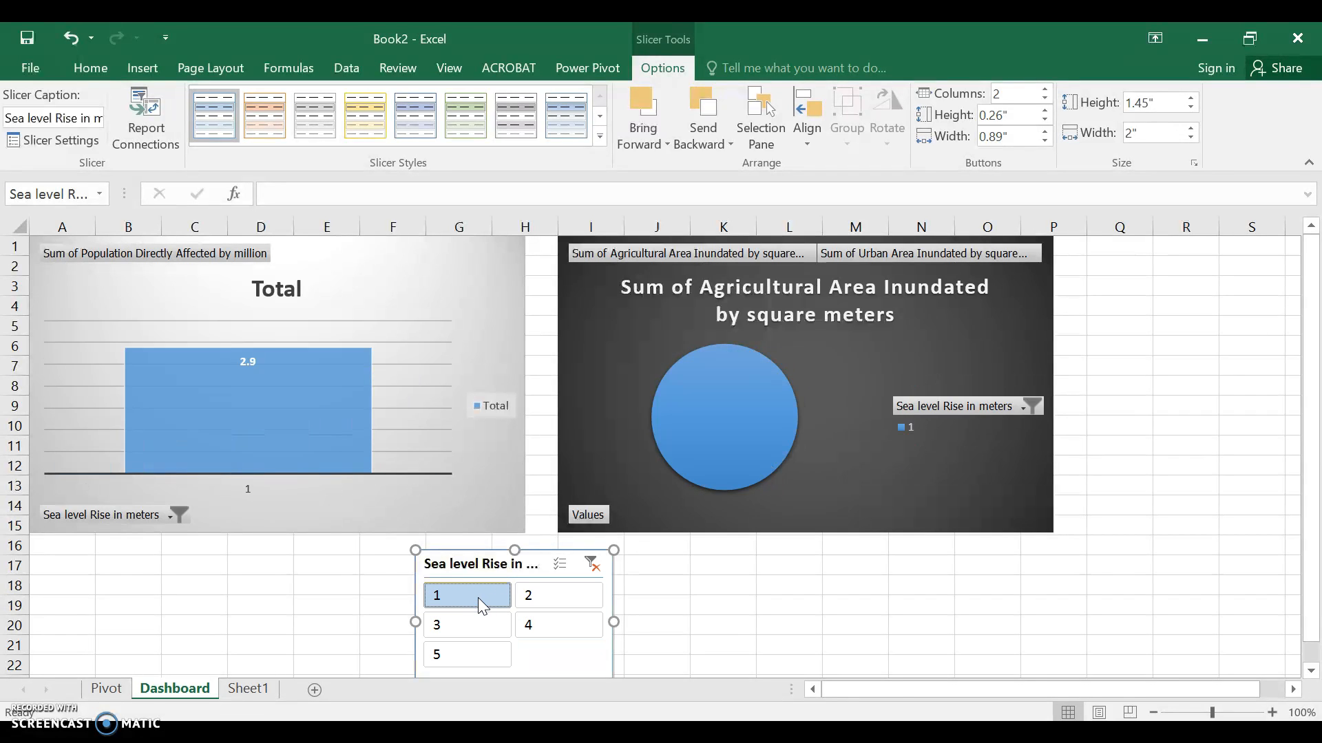
click(539, 624)
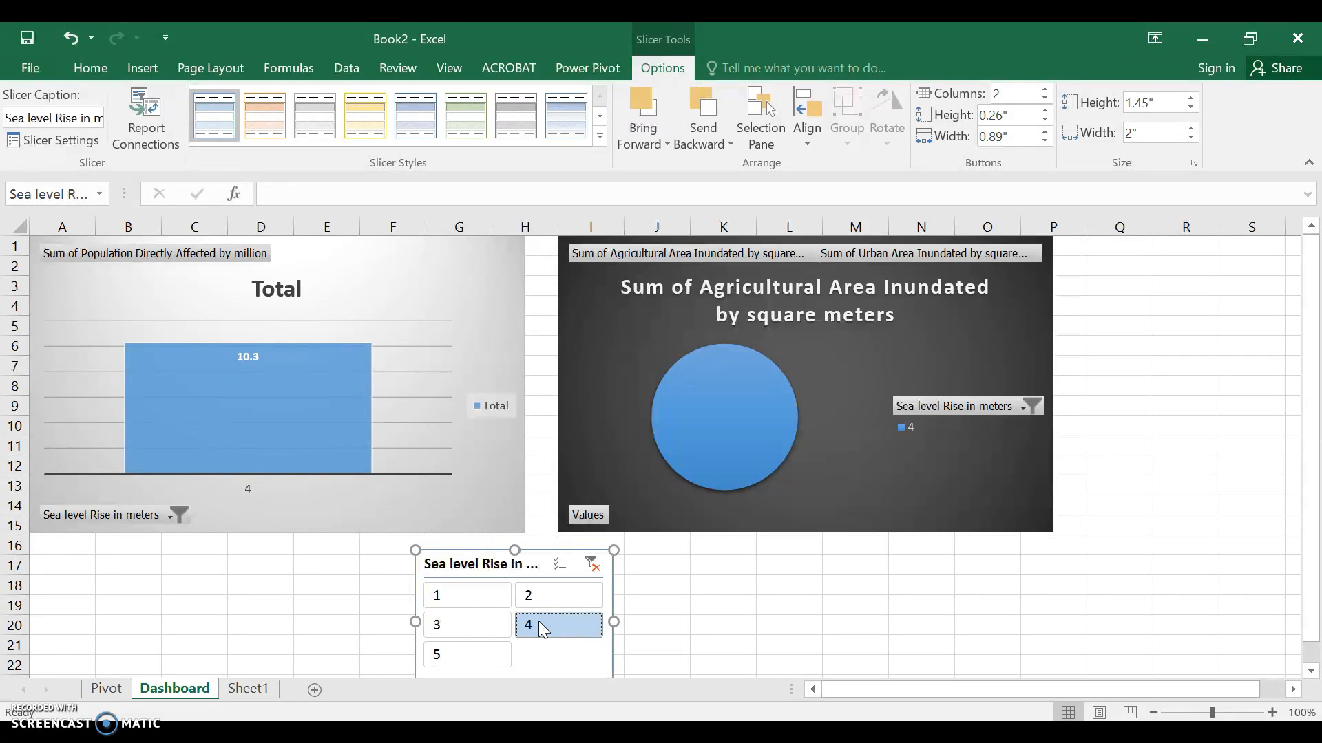
ctrl+click(456, 605)
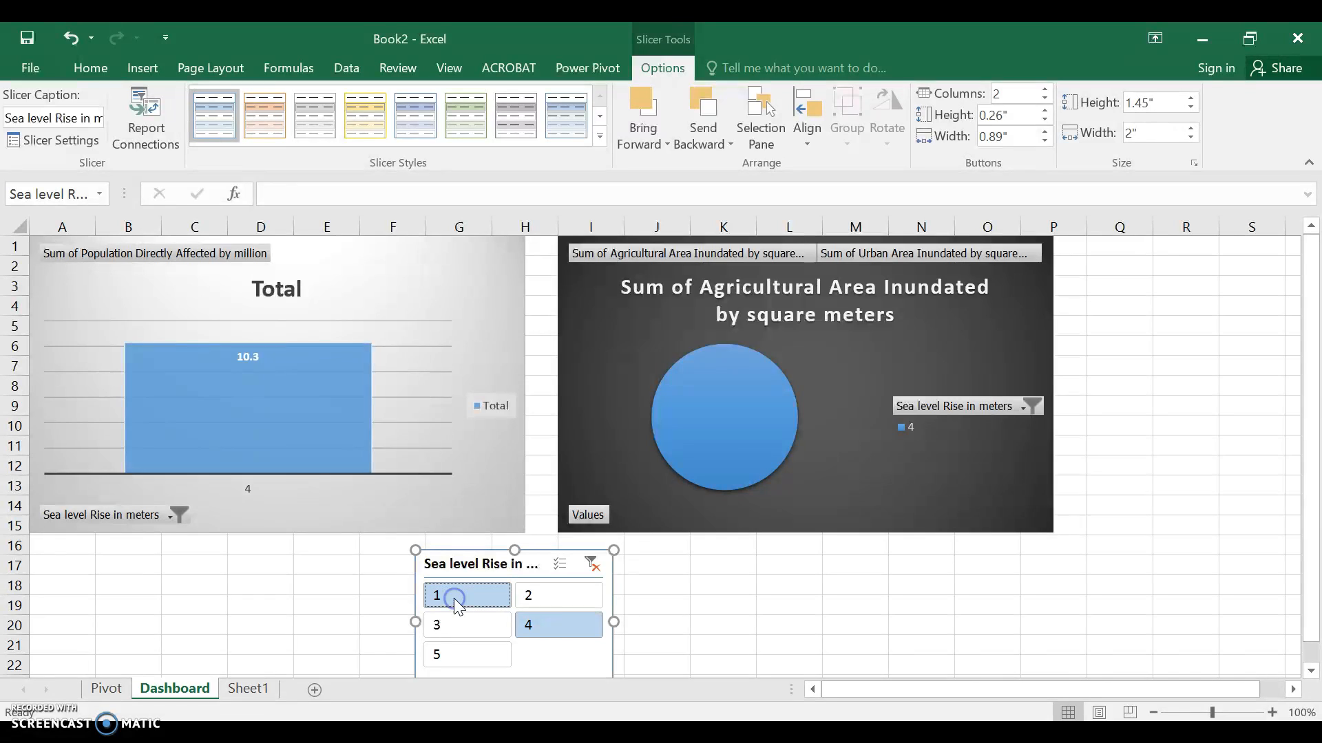